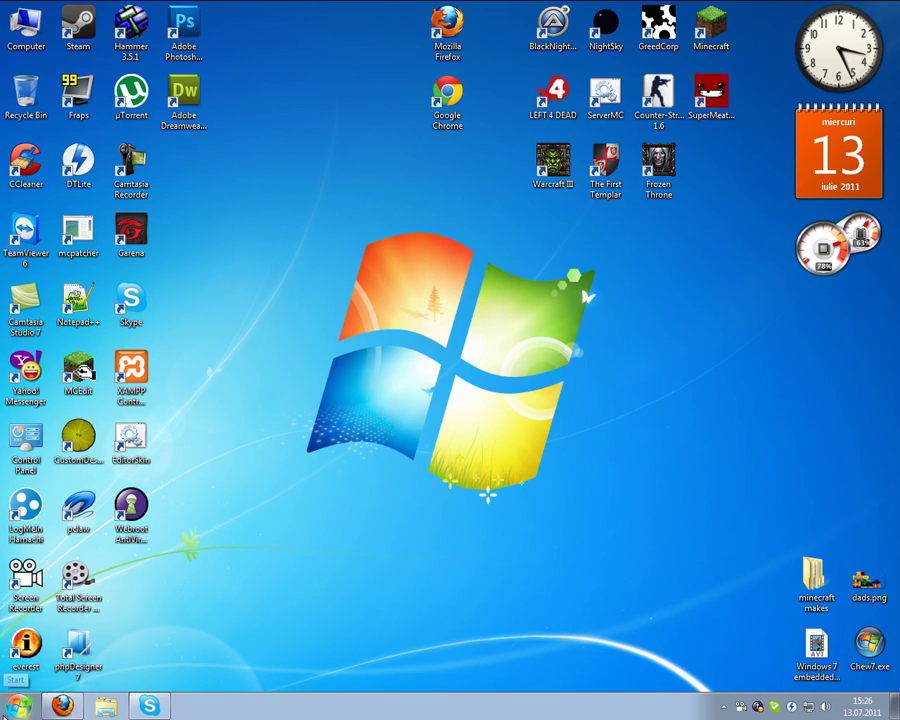
{"action": "left_click_drag", "start_coordinate": [225, 545], "coordinate": [168, 632]}
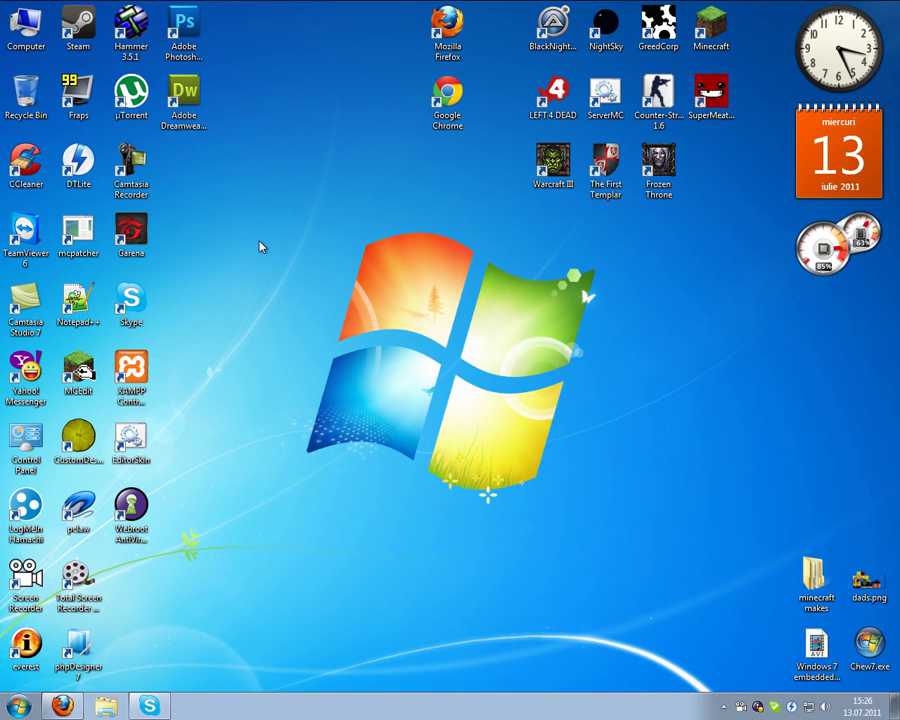
{"action": "left_click_drag", "start_coordinate": [278, 224], "coordinate": [482, 448]}
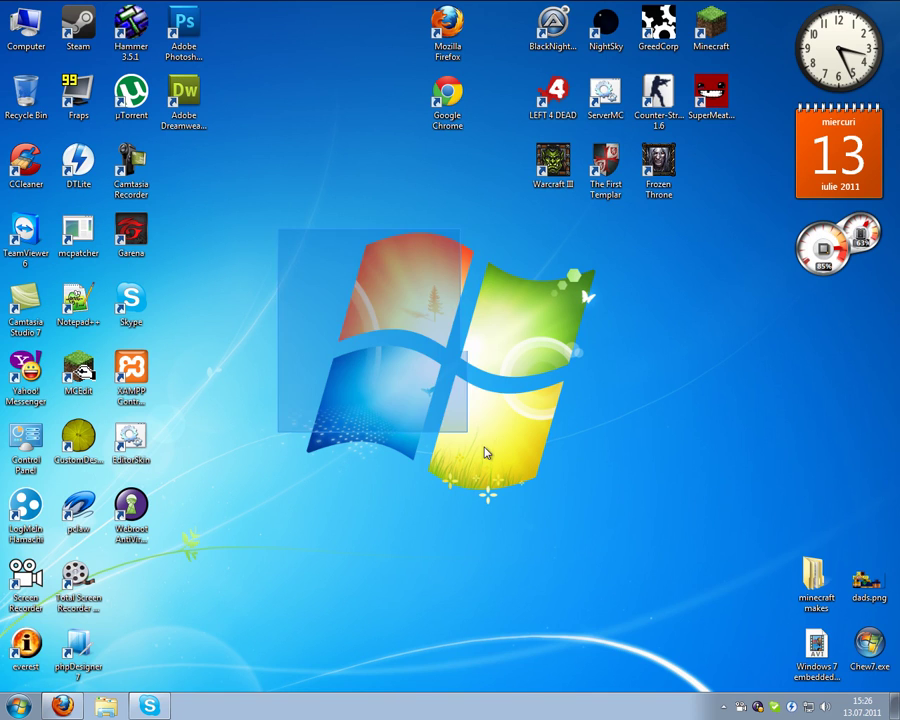
{"action": "left_click_drag", "start_coordinate": [282, 220], "coordinate": [510, 482]}
{"action": "left_click_drag", "start_coordinate": [262, 206], "coordinate": [480, 575]}
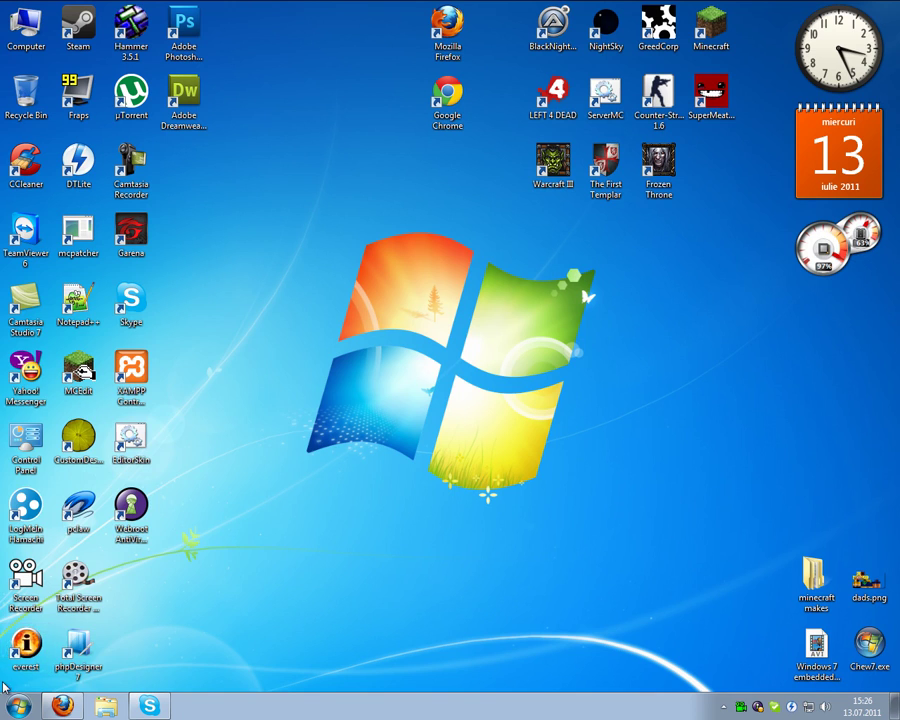
{"action": "left_click", "coordinate": [19, 706]}
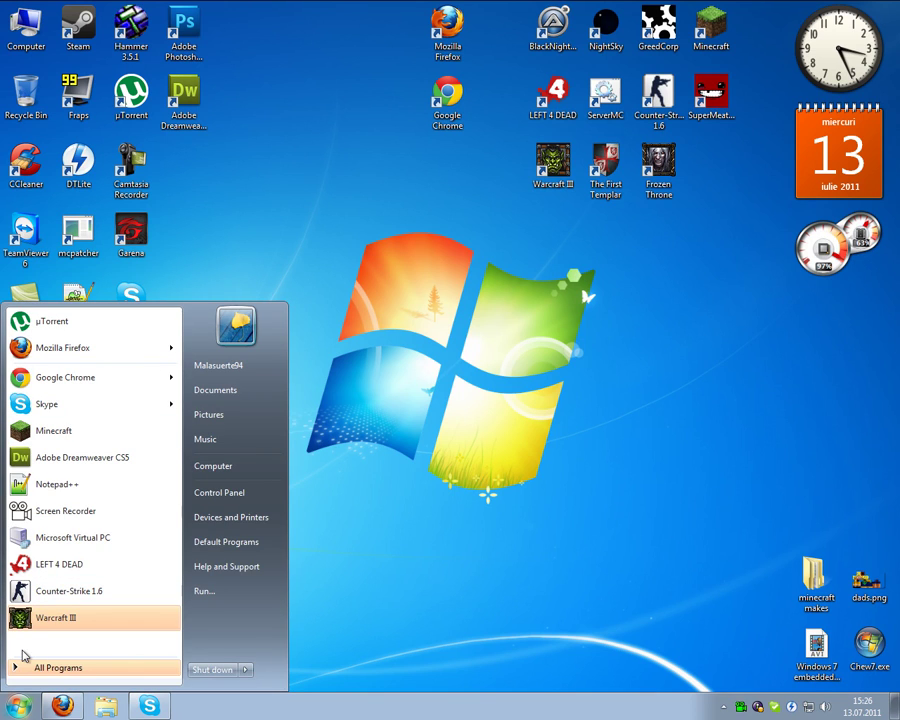
{"action": "left_click", "coordinate": [428, 512]}
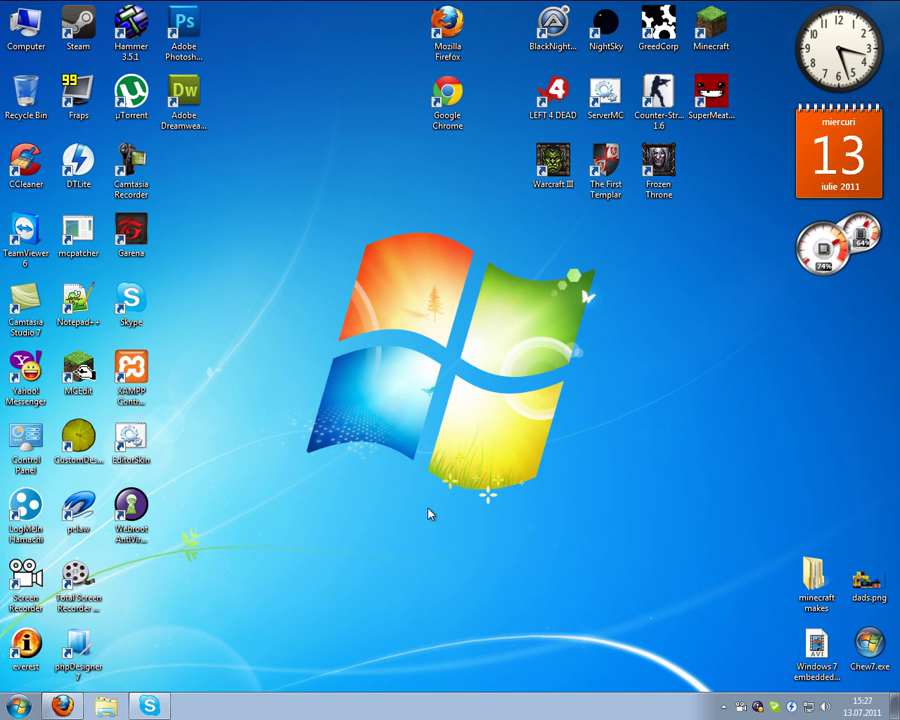
Open the Computer window and place it in the middle of the desktop
{"action": "double_click", "coordinate": [33, 17]}
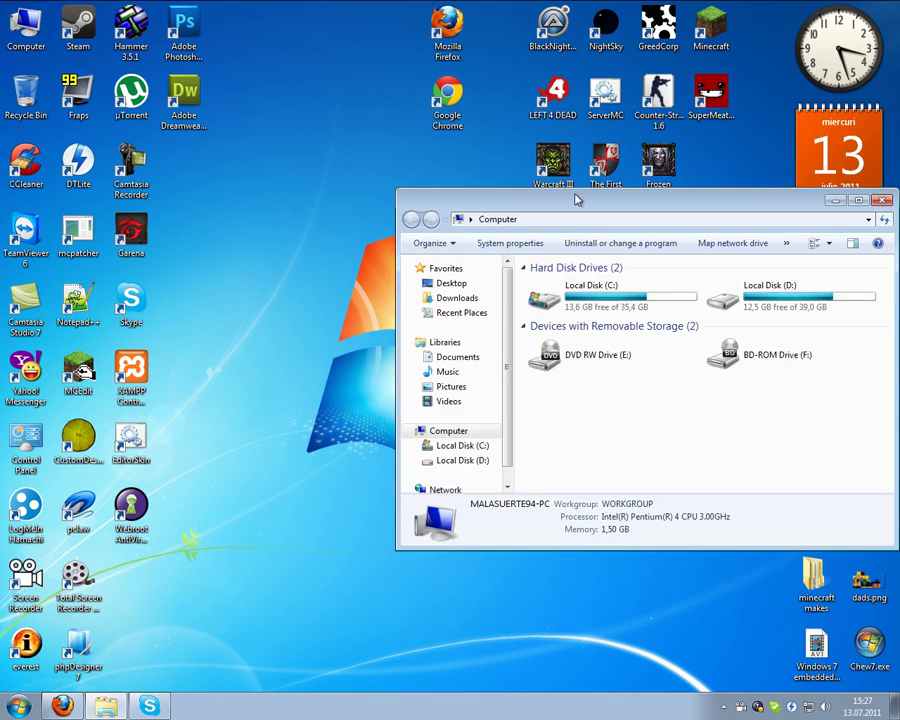
{"action": "left_click_drag", "start_coordinate": [576, 197], "coordinate": [281, 220]}
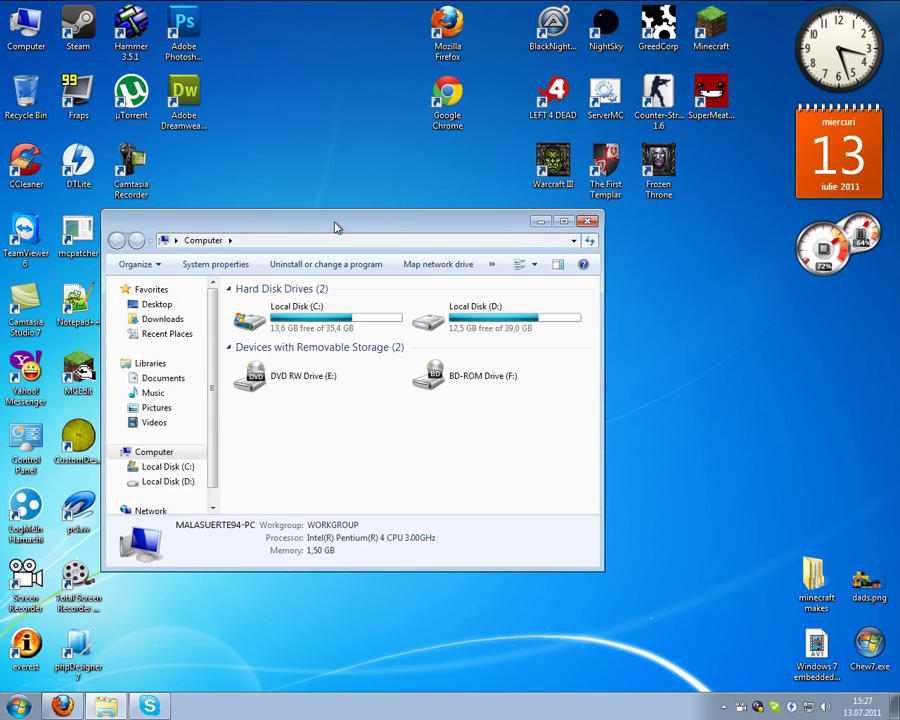
{"action": "left_click_drag", "start_coordinate": [336, 228], "coordinate": [444, 205]}
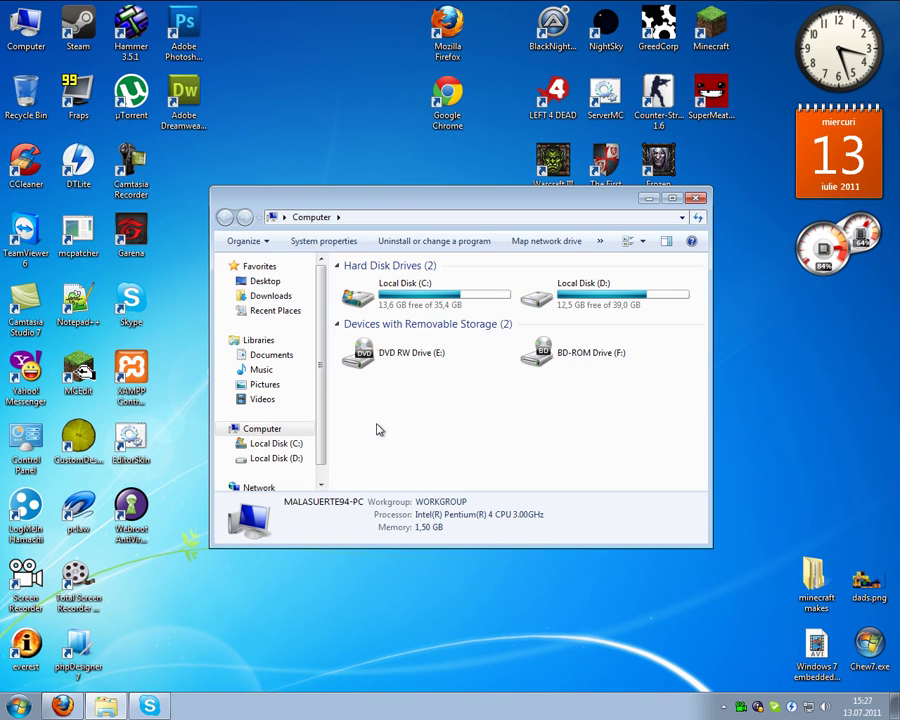
Open a separate file search window, try entering a search term in its address field, and close the window
{"action": "key", "text": "super+f"}
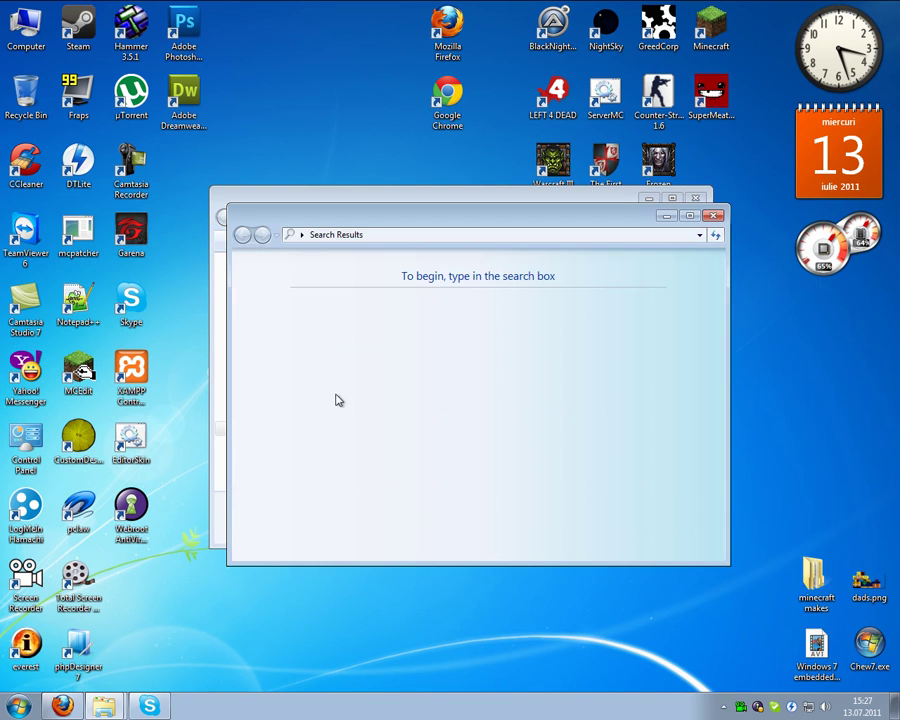
{"action": "left_click_drag", "start_coordinate": [412, 241], "coordinate": [358, 303]}
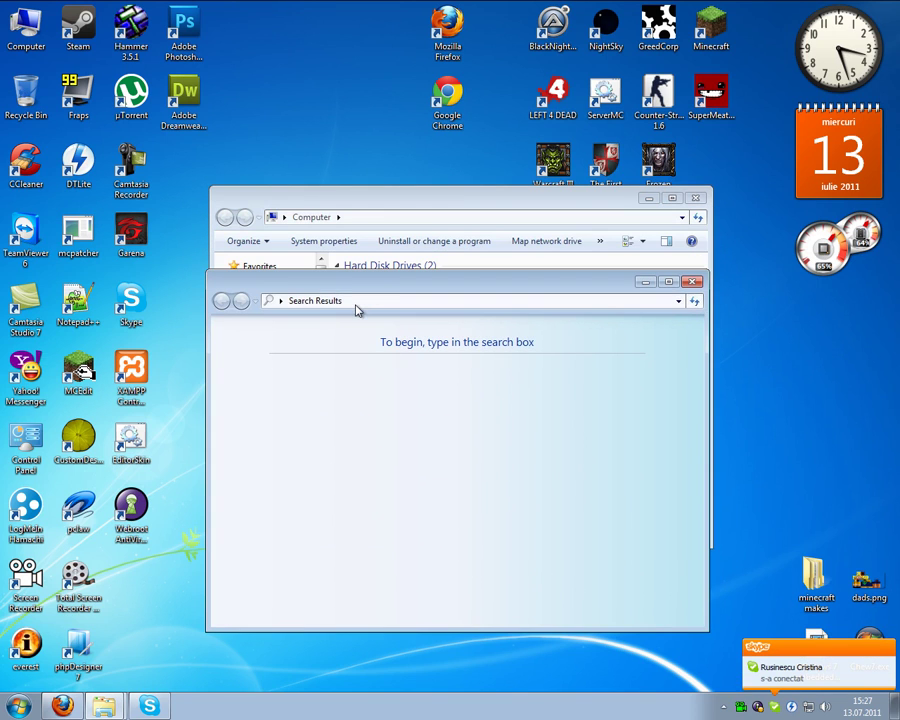
{"action": "left_click", "coordinate": [330, 300]}
{"action": "left_click", "coordinate": [377, 305]}
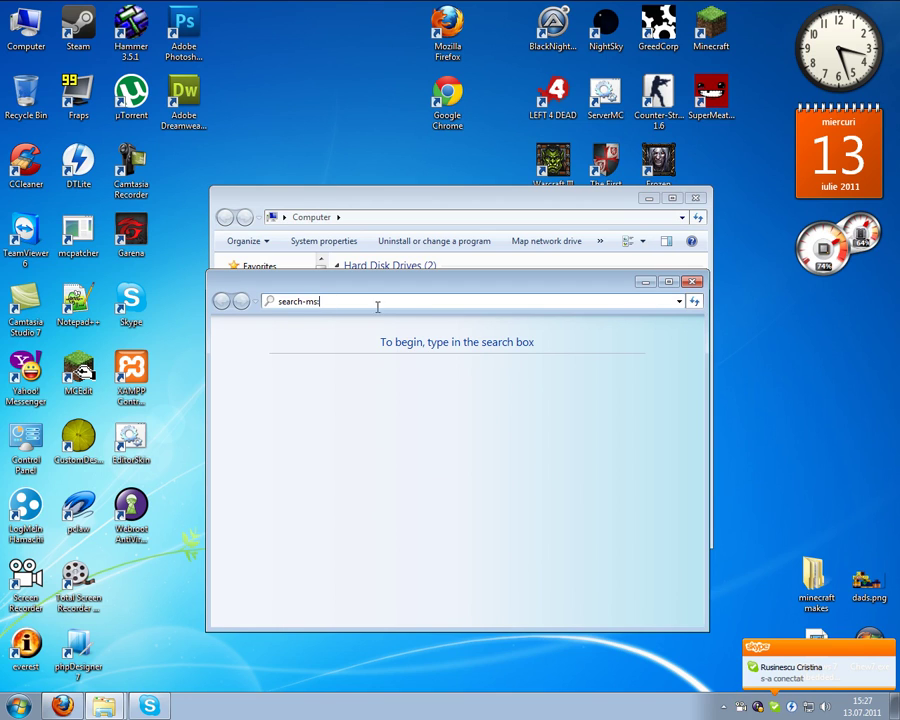
{"action": "left_click_drag", "start_coordinate": [310, 301], "coordinate": [123, 313]}
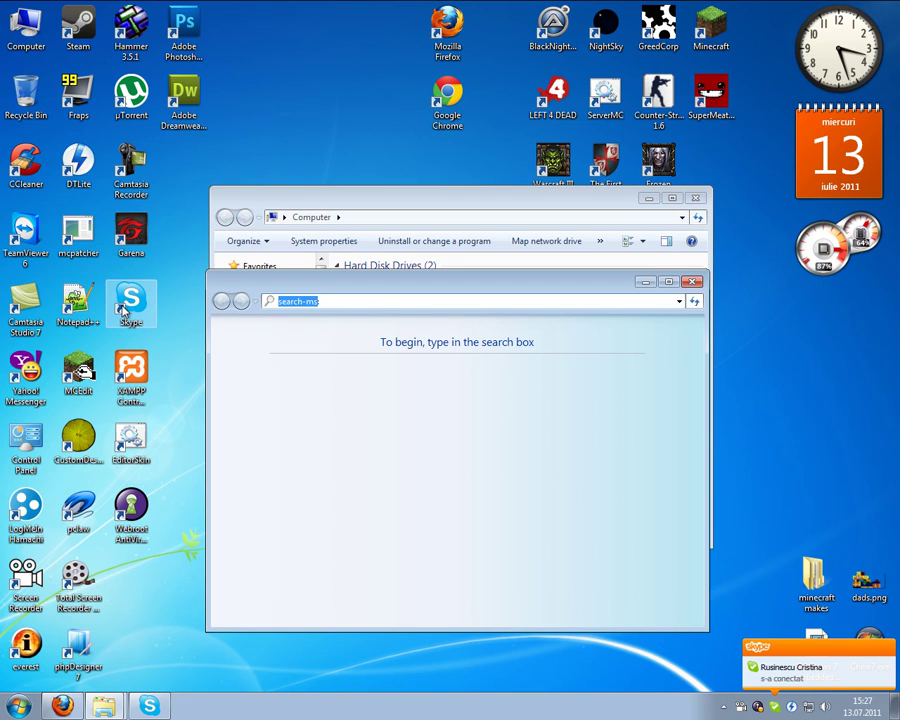
{"action": "type", "text": "test"}
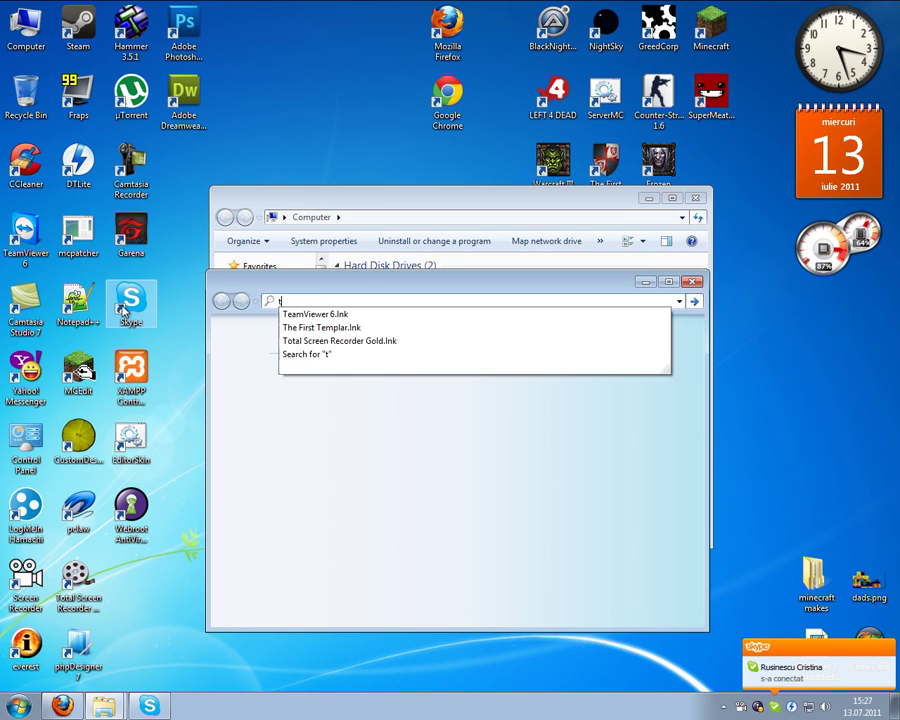
{"action": "key", "text": "Return"}
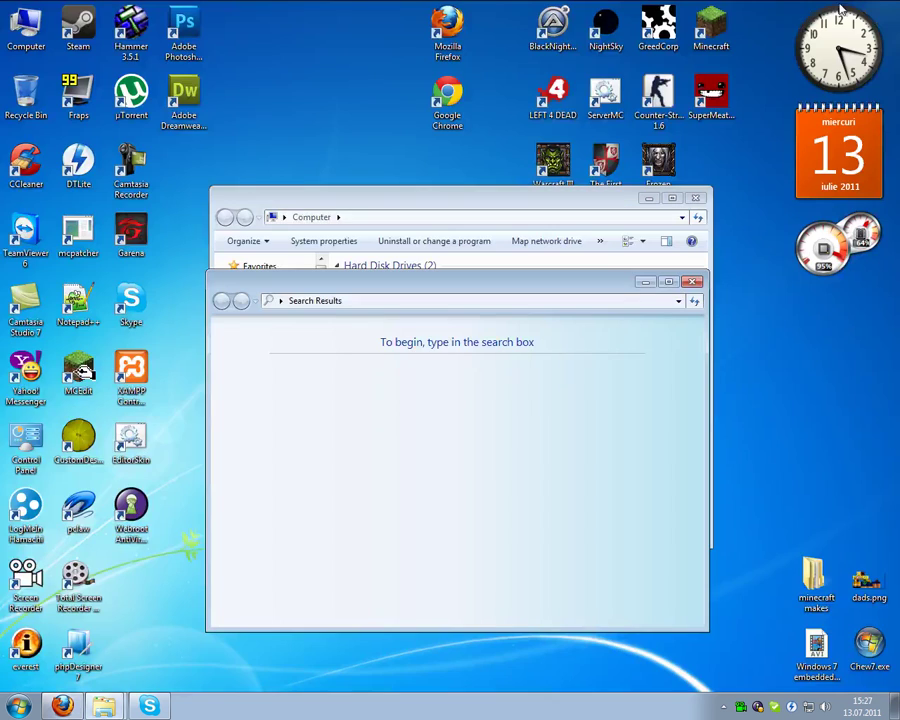
{"action": "left_click", "coordinate": [689, 283]}
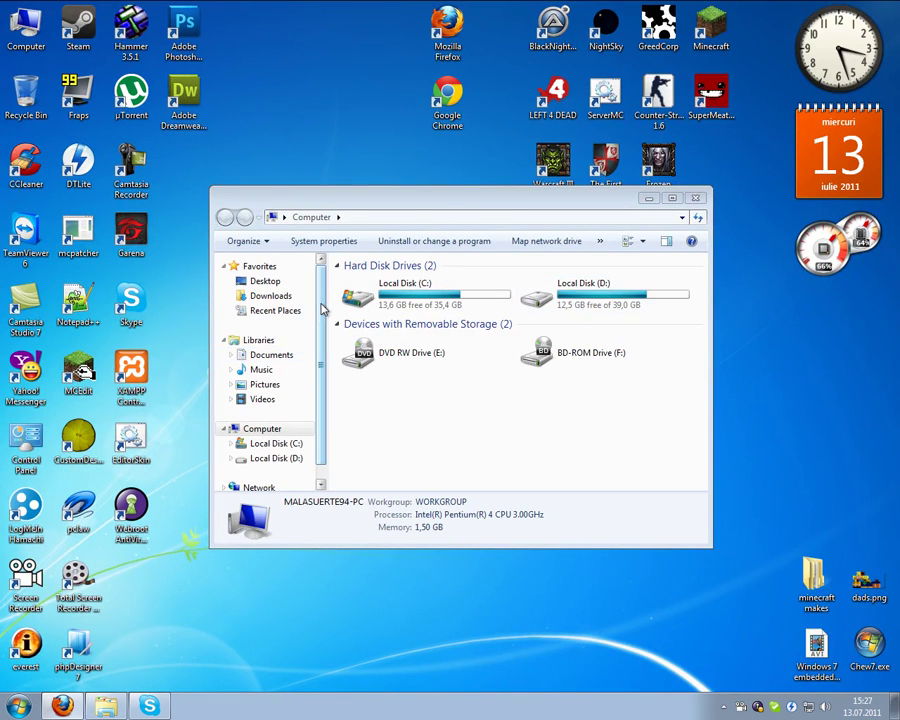
Select Local Disk (C:) in the Computer window to show its details, and reposition the window
{"action": "scroll", "coordinate": [305, 290], "scroll_direction": "down", "scroll_amount": 1}
{"action": "scroll", "coordinate": [313, 288], "scroll_direction": "up", "scroll_amount": 1}
{"action": "scroll", "coordinate": [313, 288], "scroll_direction": "down", "scroll_amount": 1}
{"action": "left_click", "coordinate": [400, 290]}
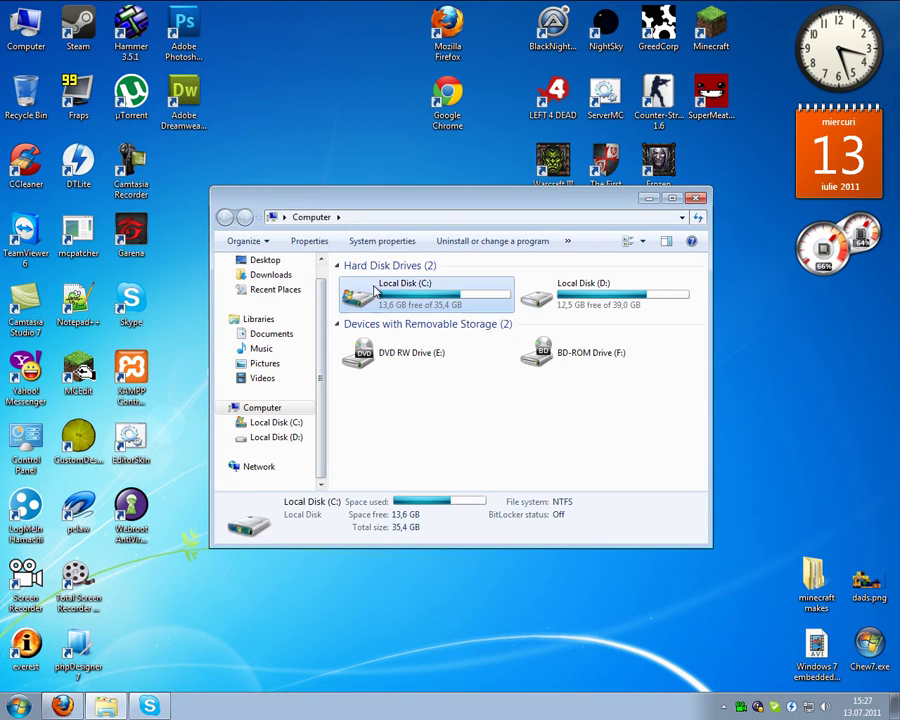
{"action": "left_click_drag", "start_coordinate": [346, 206], "coordinate": [435, 187]}
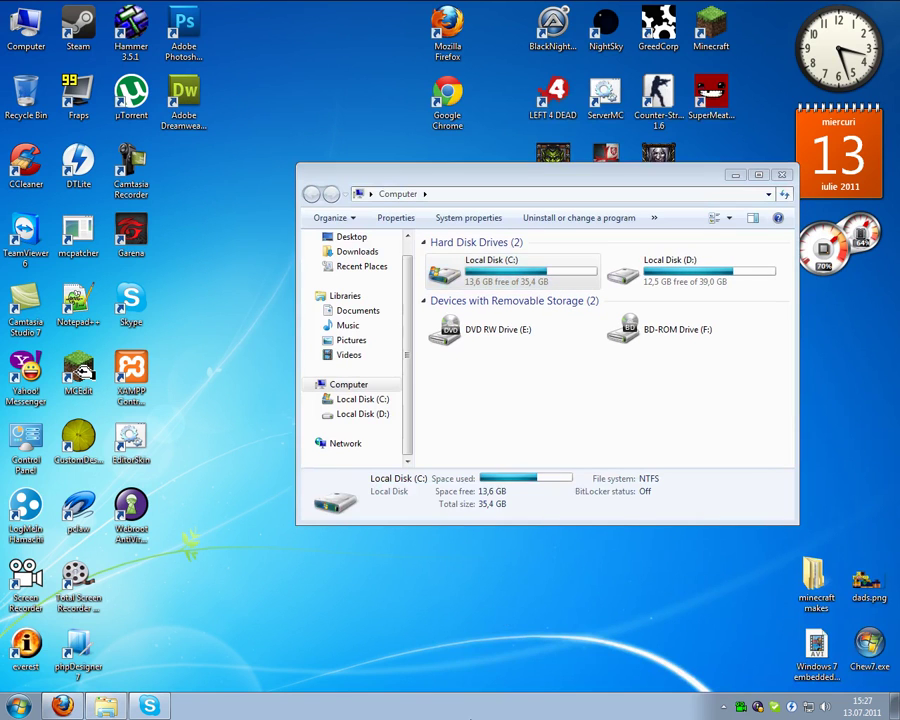
Start Task Manager and move the Computer window out of its way
{"action": "right_click", "coordinate": [474, 705]}
{"action": "left_click", "coordinate": [515, 678]}
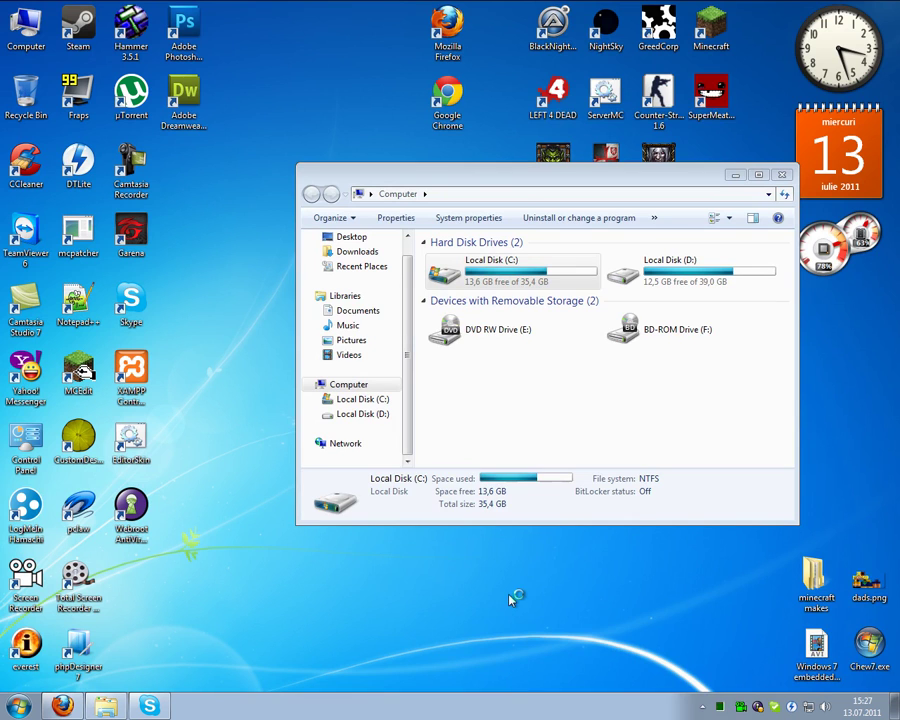
{"action": "left_click_drag", "start_coordinate": [525, 177], "coordinate": [373, 134]}
{"action": "left_click", "coordinate": [458, 312]}
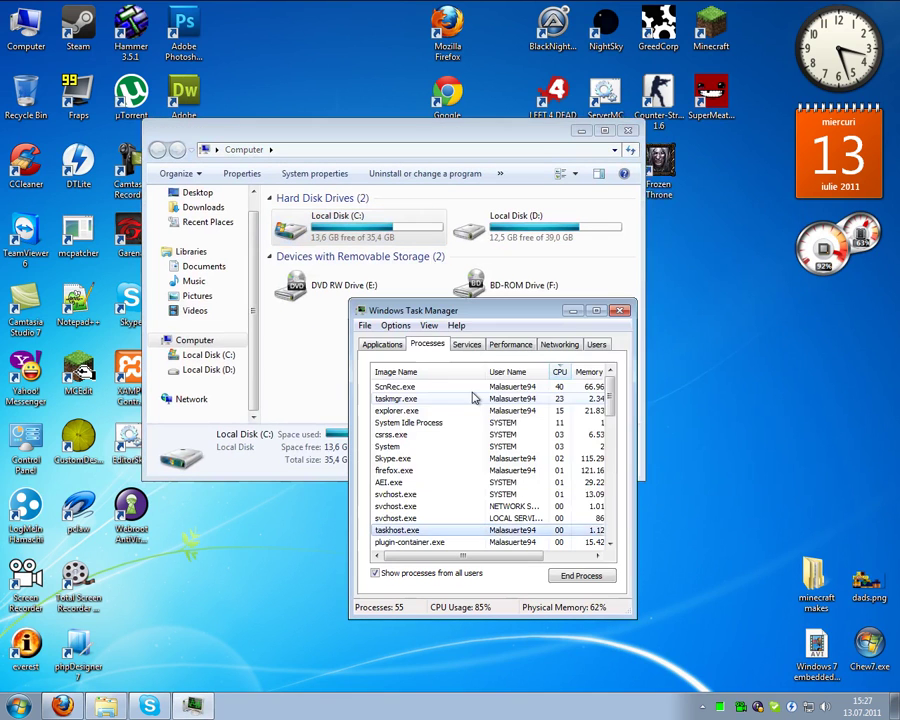
Show the CPU and memory performance graphs in Task Manager and place its window over the Computer window
{"action": "left_click", "coordinate": [466, 344]}
{"action": "left_click_drag", "start_coordinate": [508, 324], "coordinate": [410, 338]}
{"action": "left_click", "coordinate": [413, 358]}
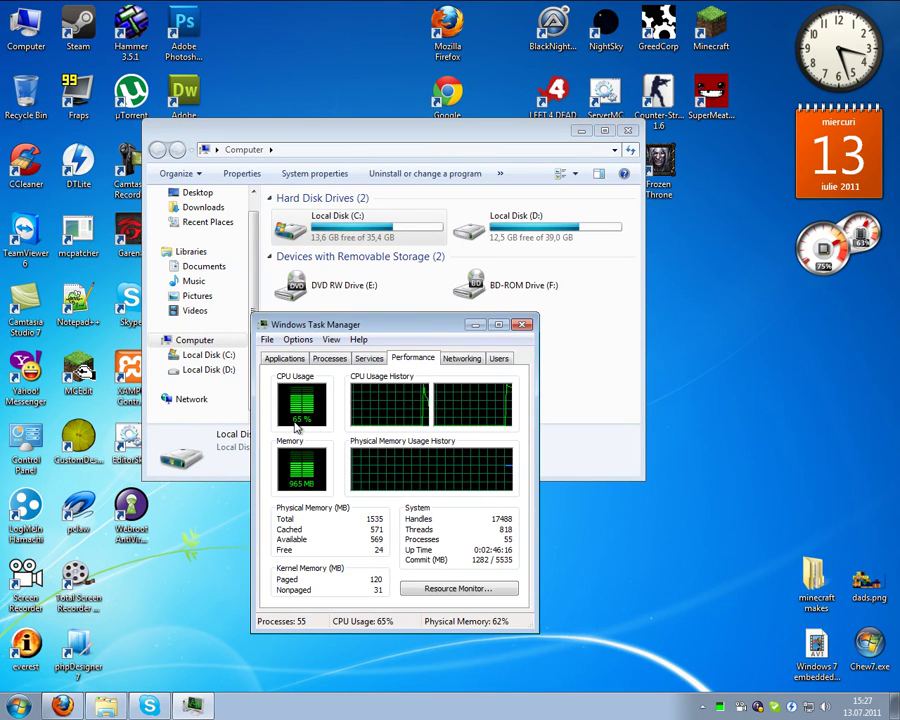
{"action": "left_click_drag", "start_coordinate": [330, 333], "coordinate": [398, 273]}
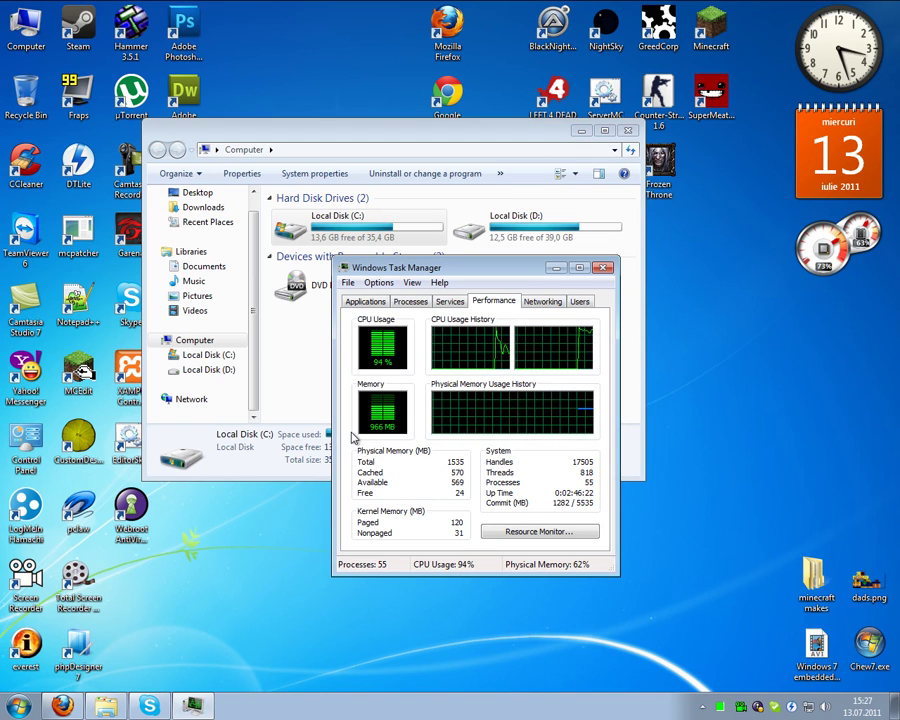
{"action": "left_click_drag", "start_coordinate": [434, 270], "coordinate": [376, 288]}
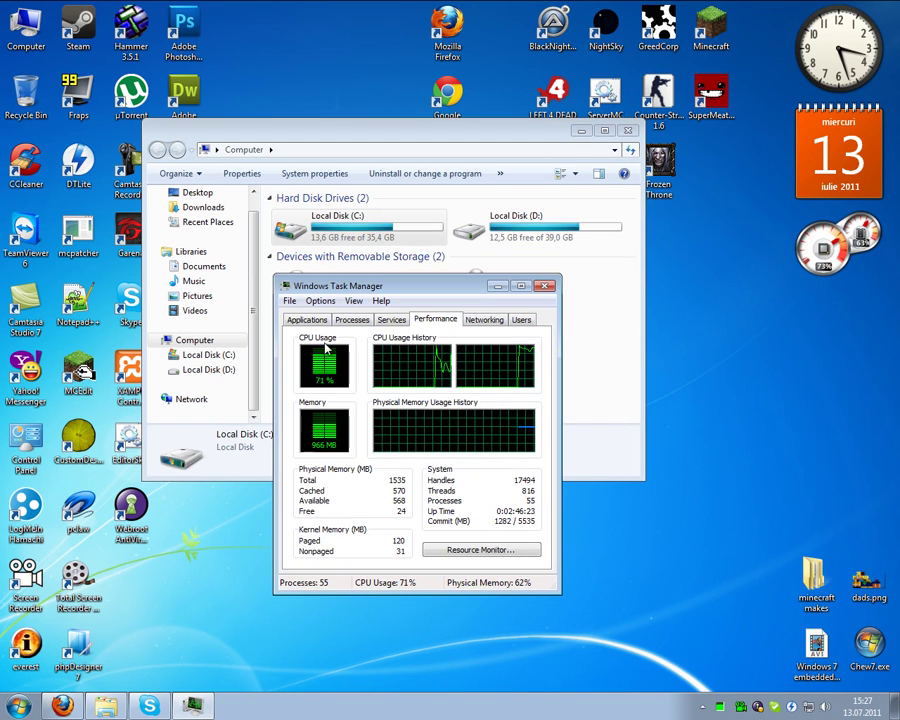
Open the computer's system properties and place Task Manager beside them so the hardware and Windows details are readable
{"action": "key", "text": "super"}
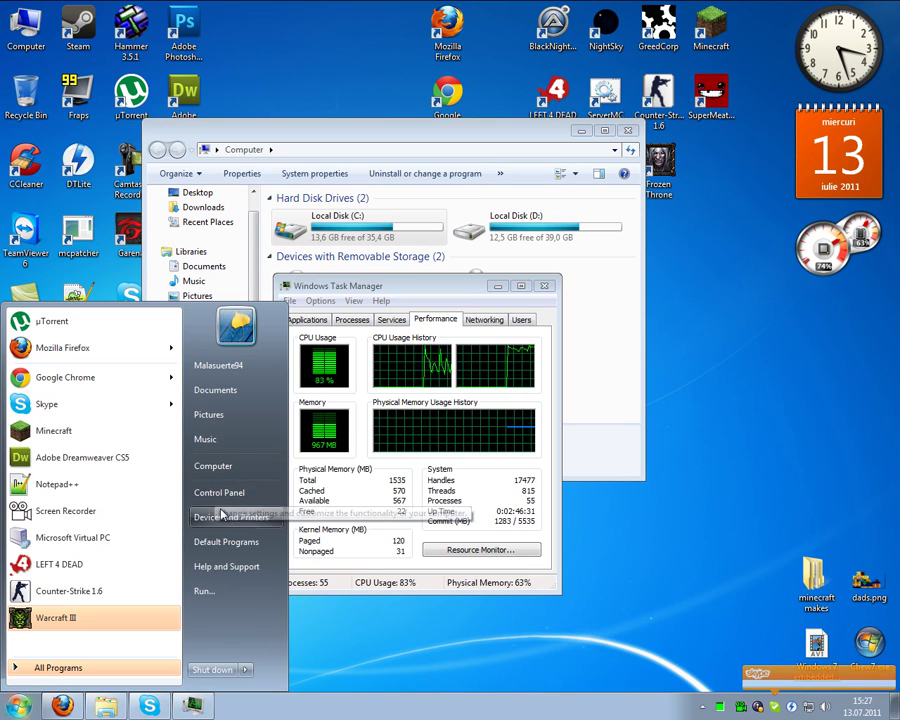
{"action": "right_click", "coordinate": [215, 470]}
{"action": "left_click", "coordinate": [272, 586]}
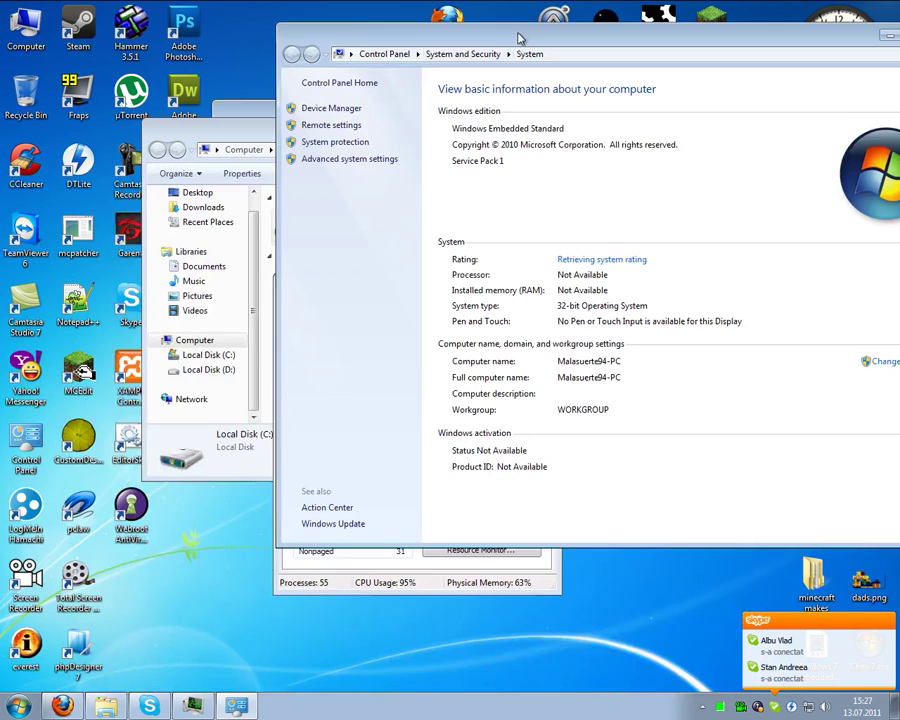
{"action": "left_click", "coordinate": [283, 568]}
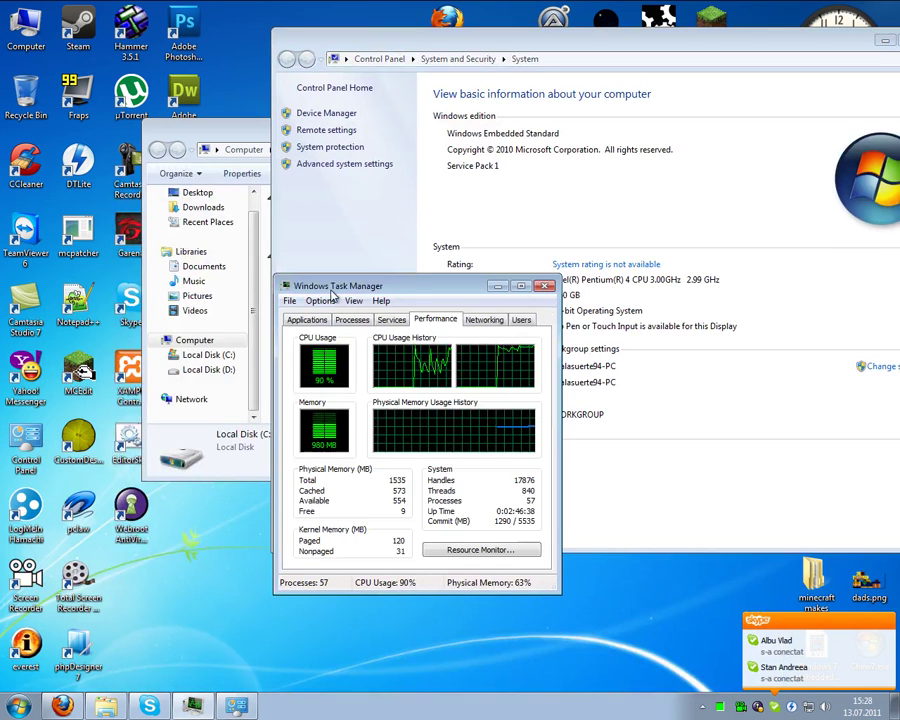
{"action": "left_click_drag", "start_coordinate": [292, 288], "coordinate": [56, 368]}
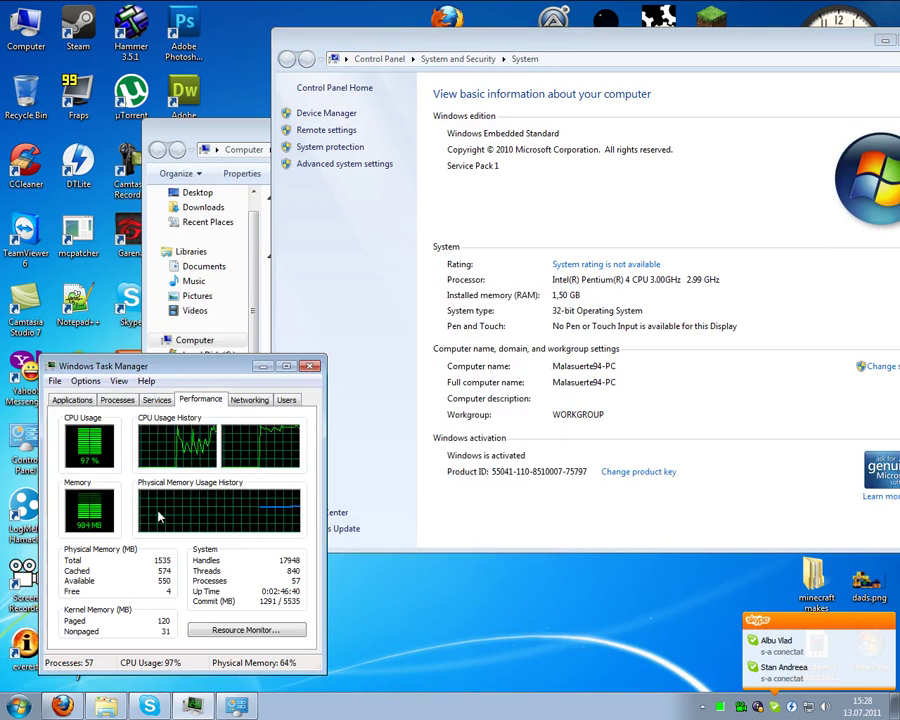
{"action": "left_click", "coordinate": [430, 432]}
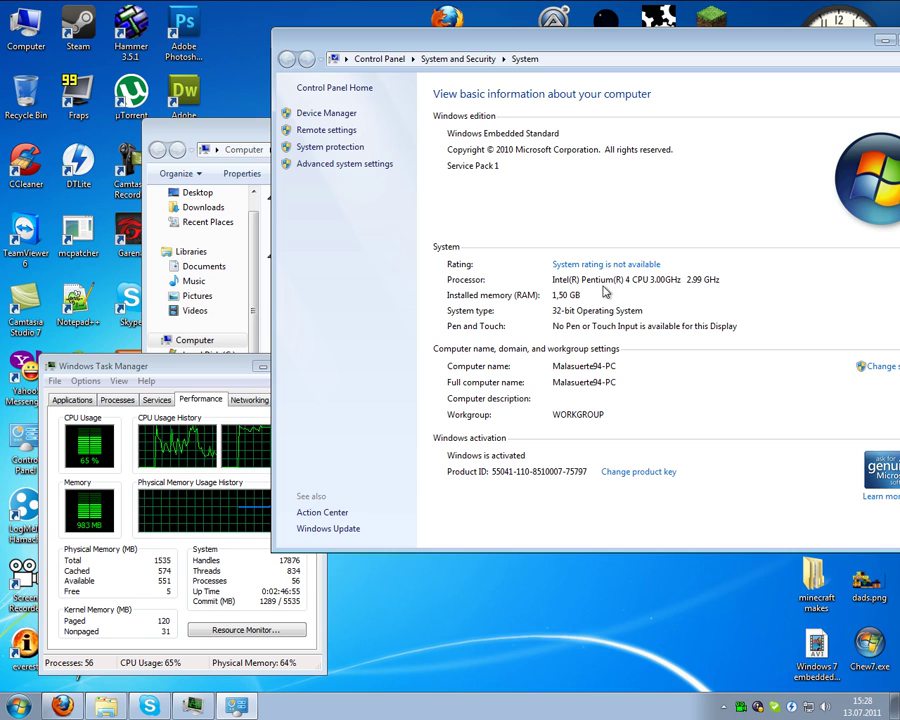
Examine the services list in Task Manager and return to the CPU and memory performance graphs
{"action": "left_click_drag", "start_coordinate": [216, 366], "coordinate": [216, 306]}
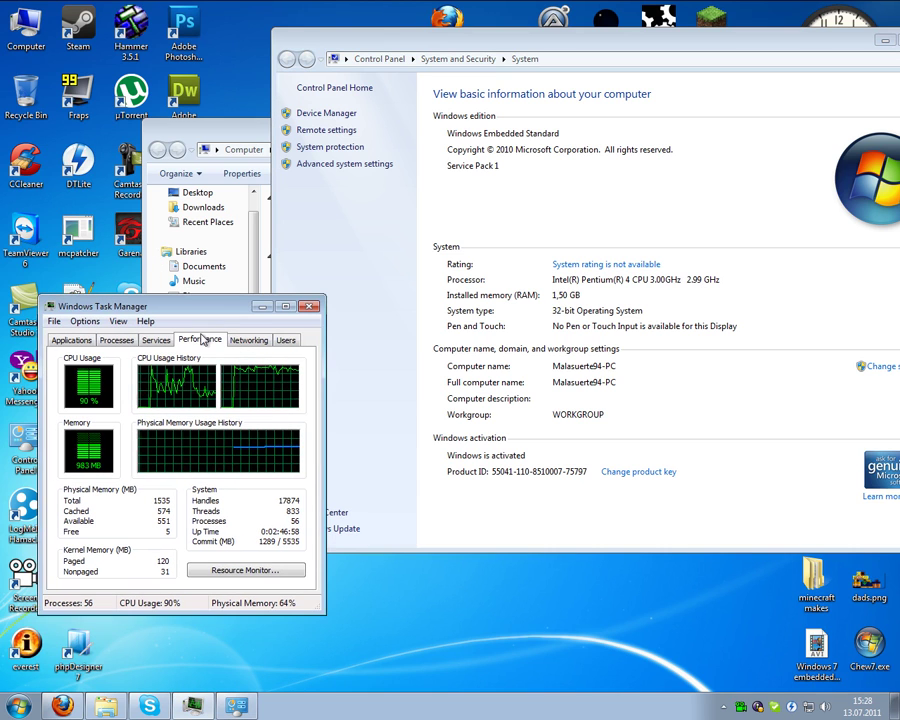
{"action": "left_click", "coordinate": [163, 341]}
{"action": "left_click", "coordinate": [184, 341]}
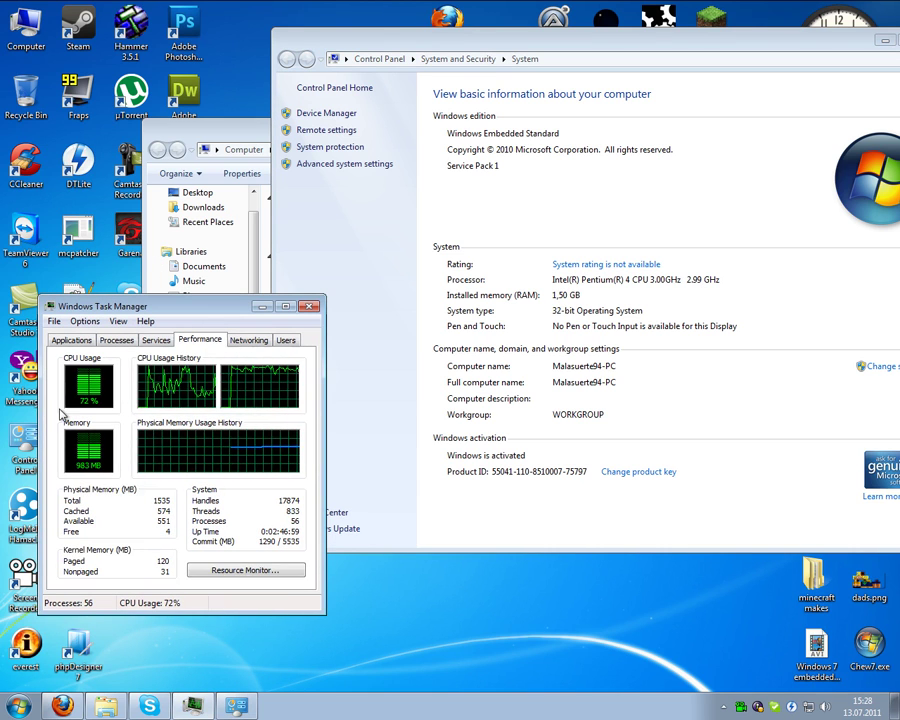
{"action": "left_click", "coordinate": [156, 340]}
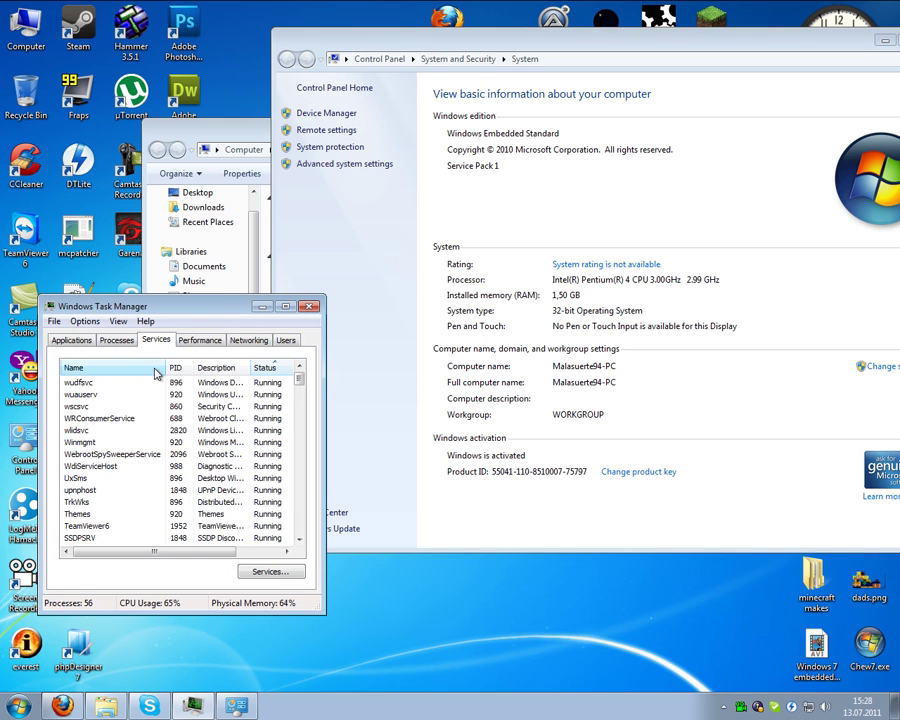
{"action": "left_click", "coordinate": [200, 340]}
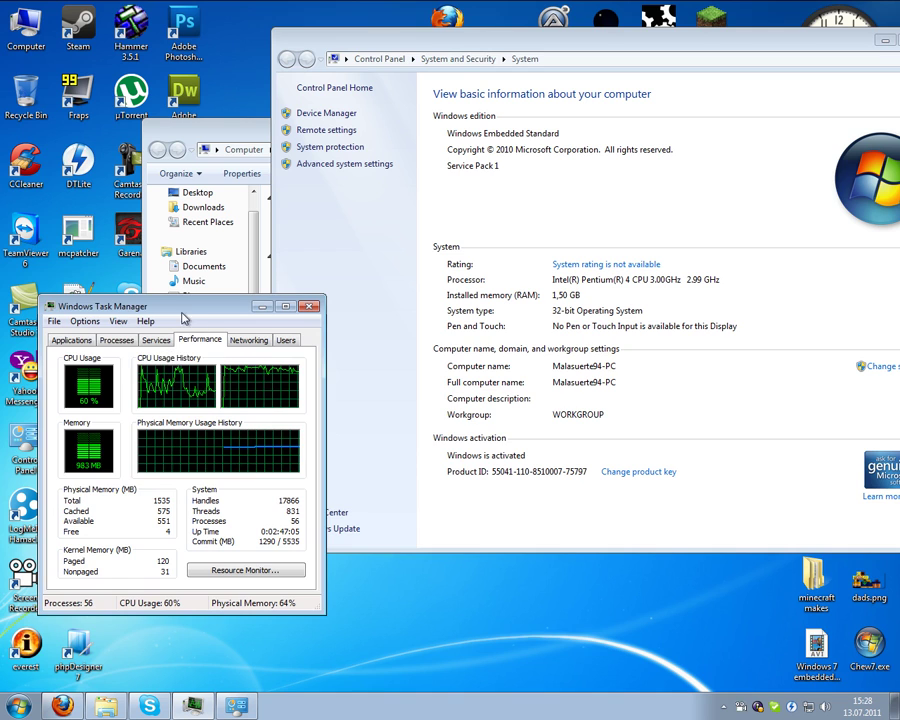
Move Task Manager over the system information and examine the running processes, ending on the process list
{"action": "left_click_drag", "start_coordinate": [190, 316], "coordinate": [434, 340]}
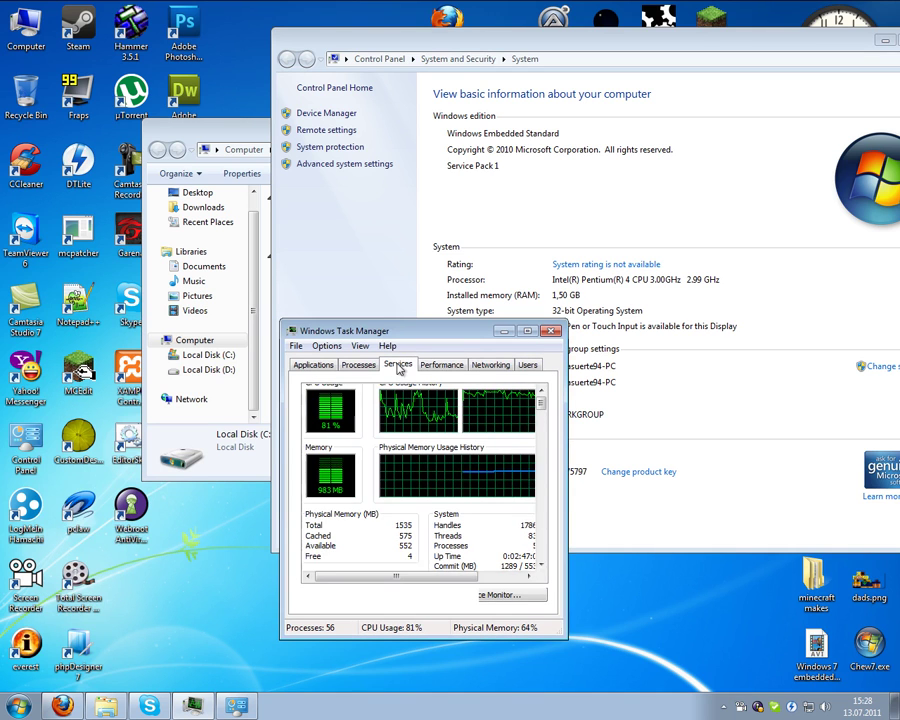
{"action": "left_click", "coordinate": [358, 365]}
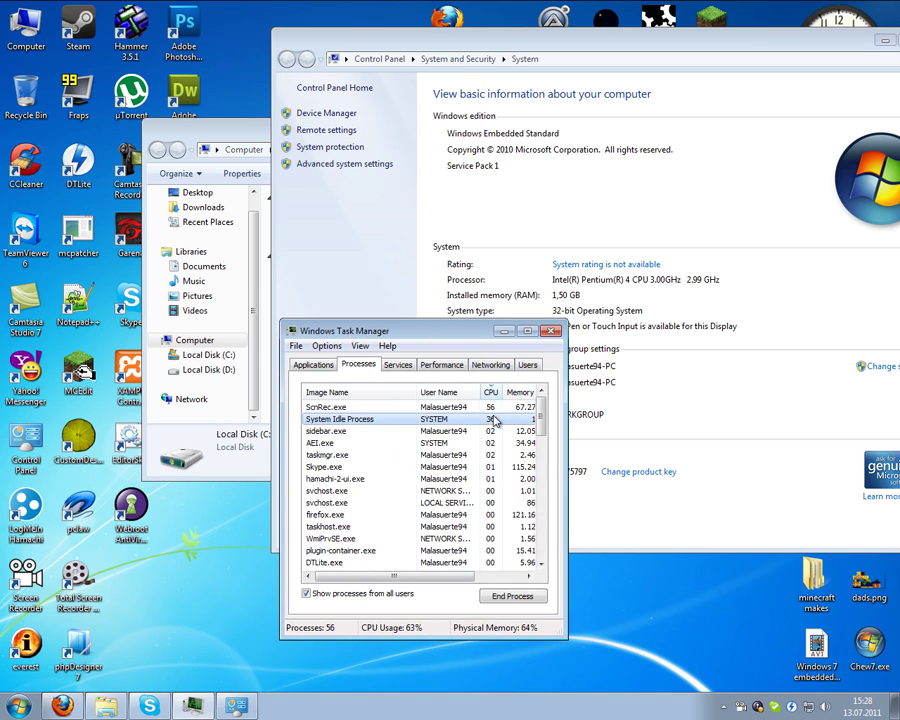
{"action": "left_click", "coordinate": [396, 364]}
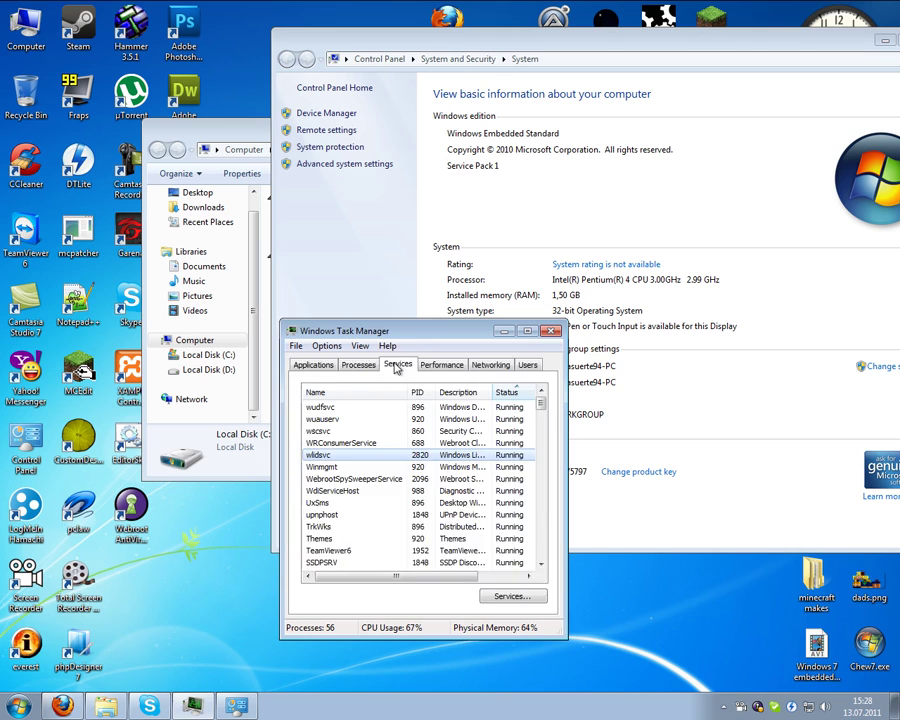
{"action": "left_click", "coordinate": [313, 364]}
{"action": "left_click", "coordinate": [358, 364]}
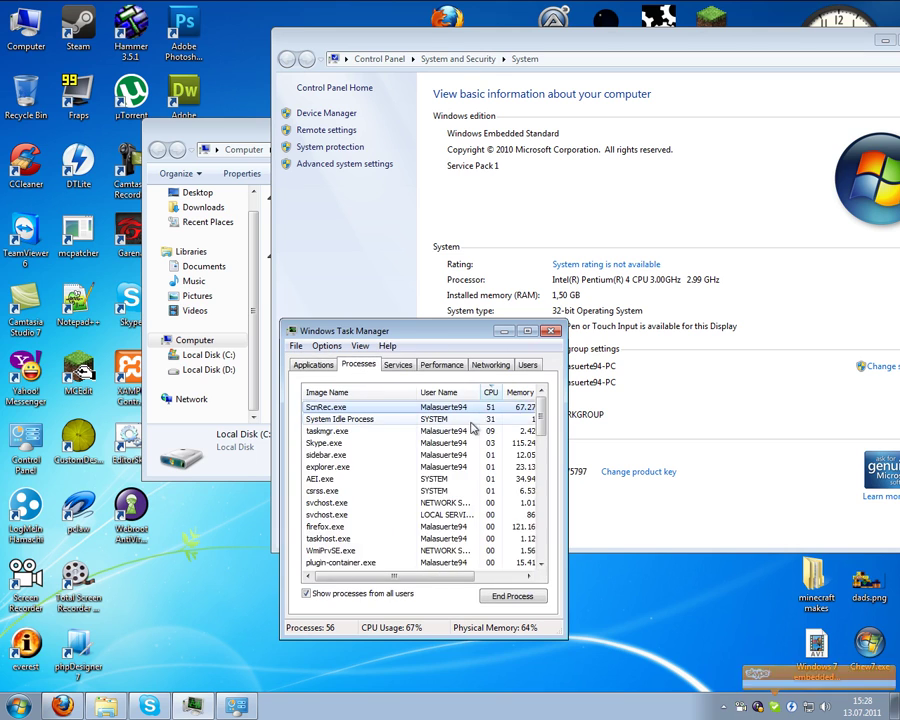
Inspect the busiest entries in Task Manager's process list and return to the CPU and memory performance graphs
{"action": "left_click", "coordinate": [449, 429]}
{"action": "left_click", "coordinate": [441, 421]}
{"action": "left_click", "coordinate": [391, 432]}
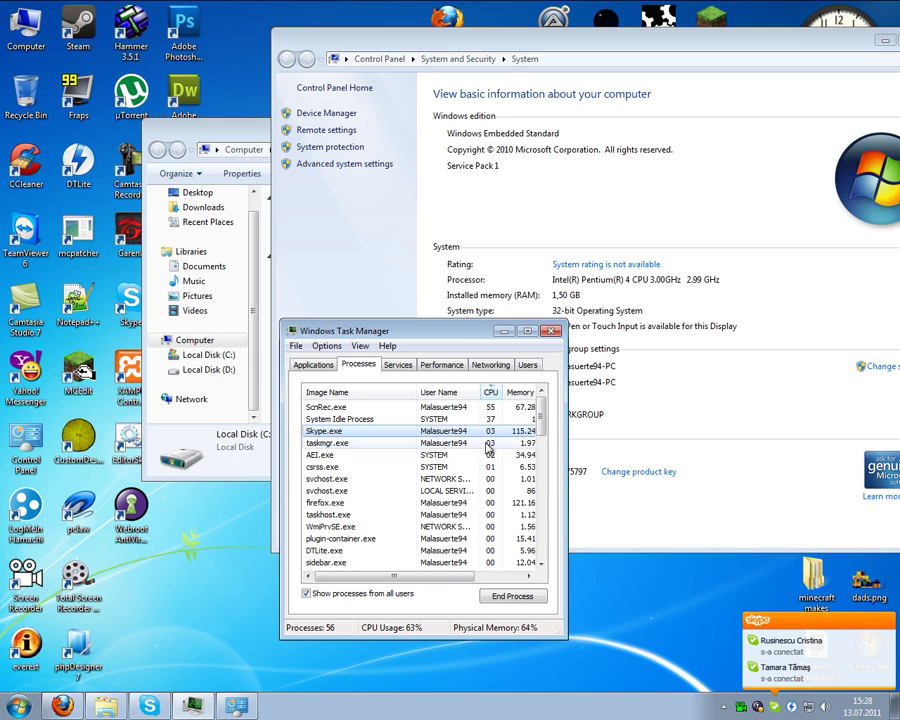
{"action": "left_click", "coordinate": [441, 364]}
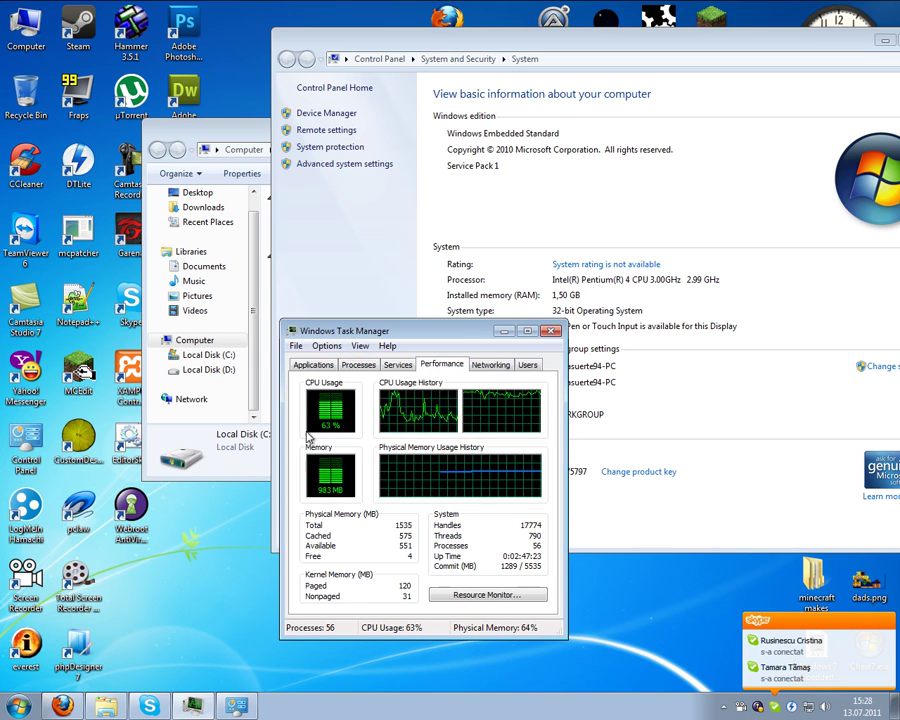
Bring up the Skype window and close it, and close Task Manager as well
{"action": "left_click", "coordinate": [149, 706]}
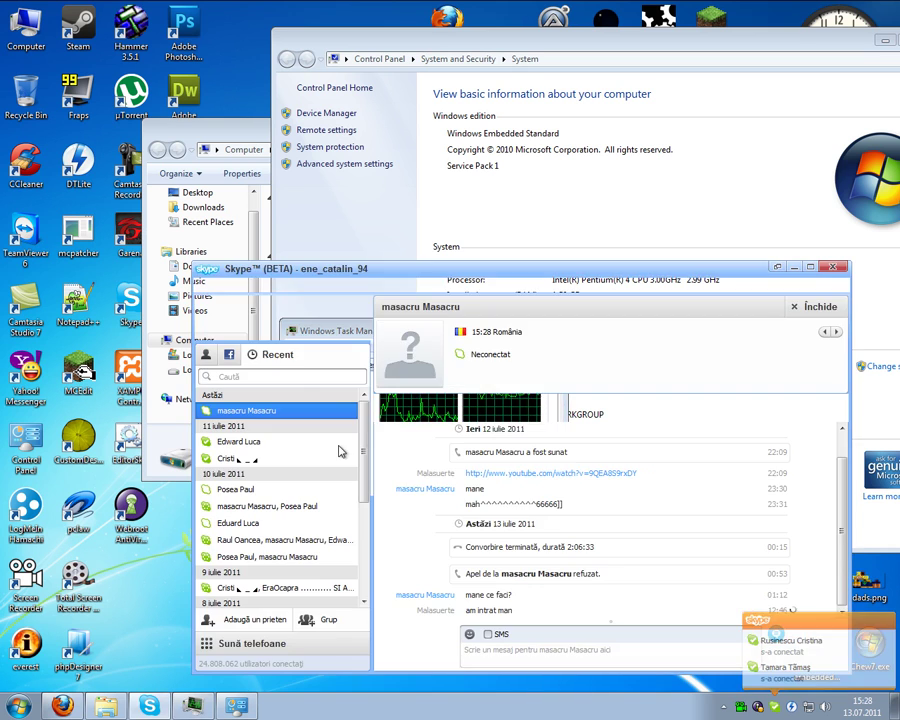
{"action": "left_click", "coordinate": [832, 268]}
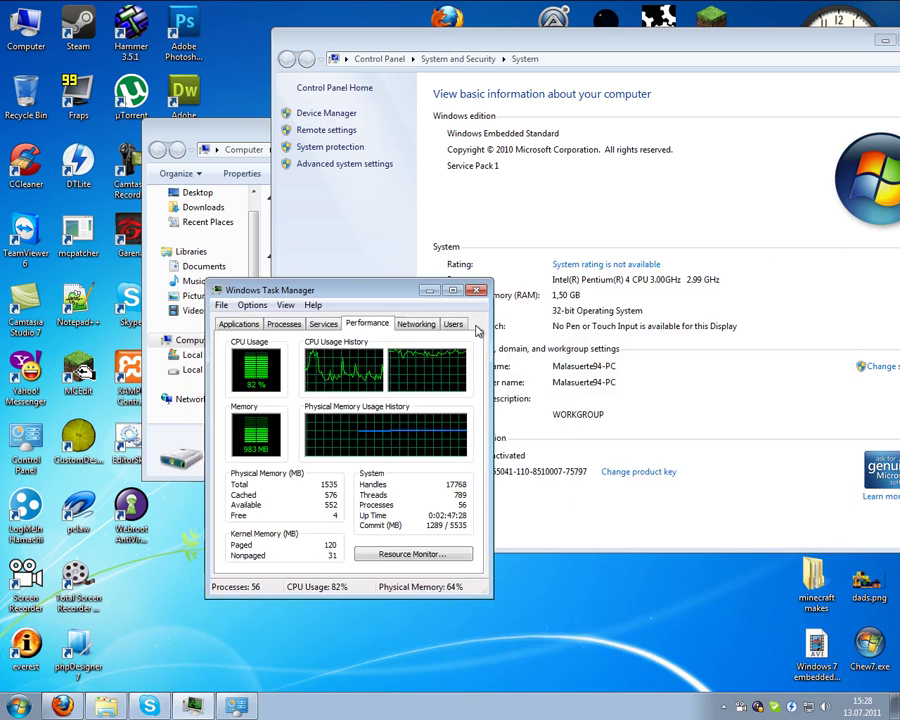
{"action": "left_click", "coordinate": [477, 291]}
Bring the Computer window forward, reposition the System window in front of it and close the System window
{"action": "left_click_drag", "start_coordinate": [247, 135], "coordinate": [222, 265]}
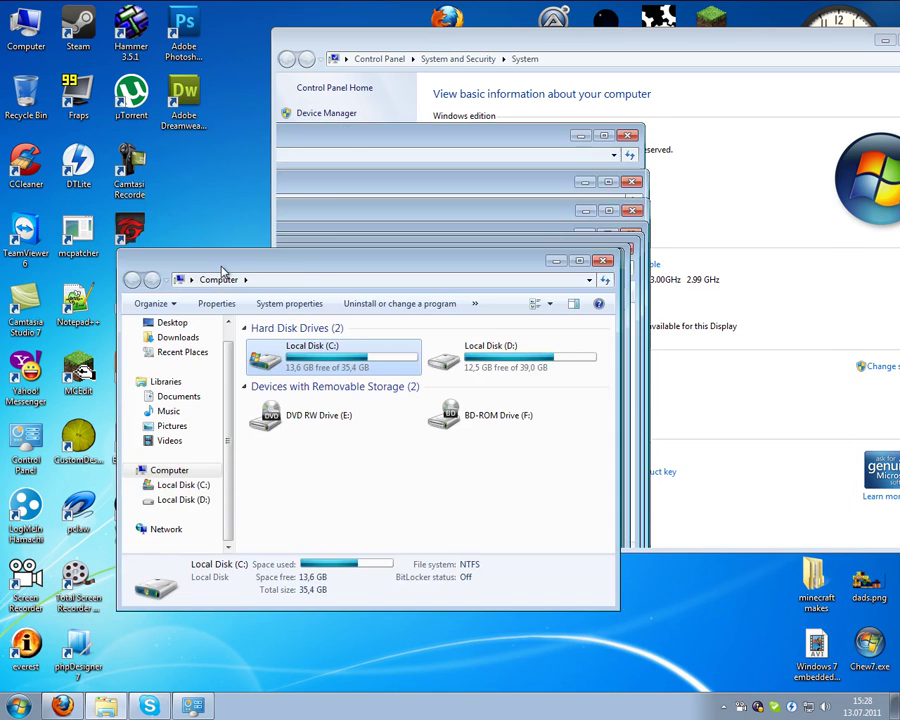
{"action": "left_click_drag", "start_coordinate": [557, 446], "coordinate": [476, 474]}
{"action": "left_click", "coordinate": [598, 124]}
{"action": "left_click_drag", "start_coordinate": [649, 43], "coordinate": [290, 222]}
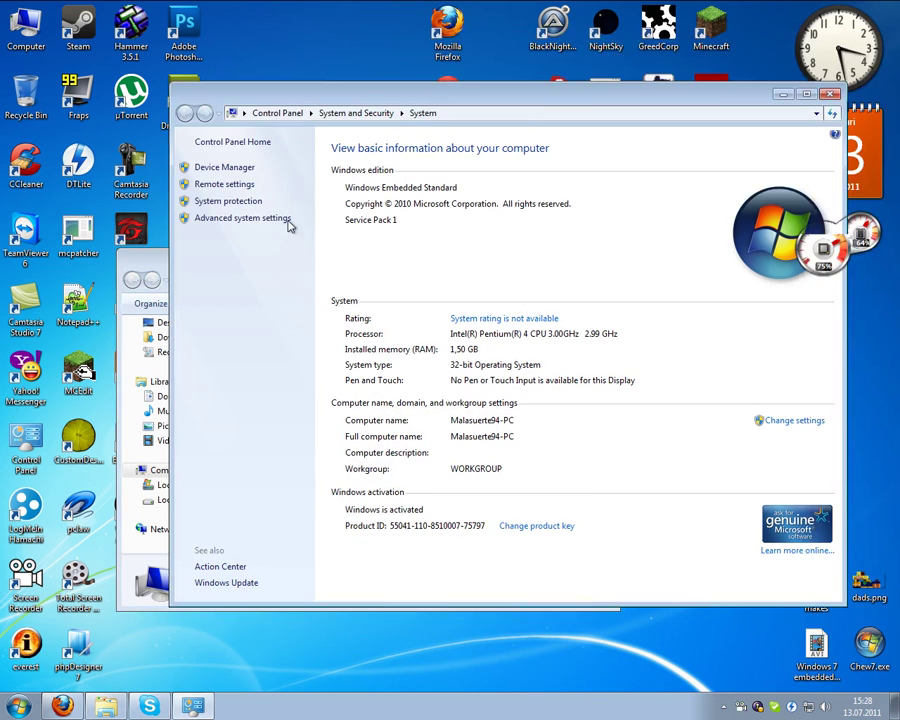
{"action": "left_click_drag", "start_coordinate": [384, 226], "coordinate": [467, 88]}
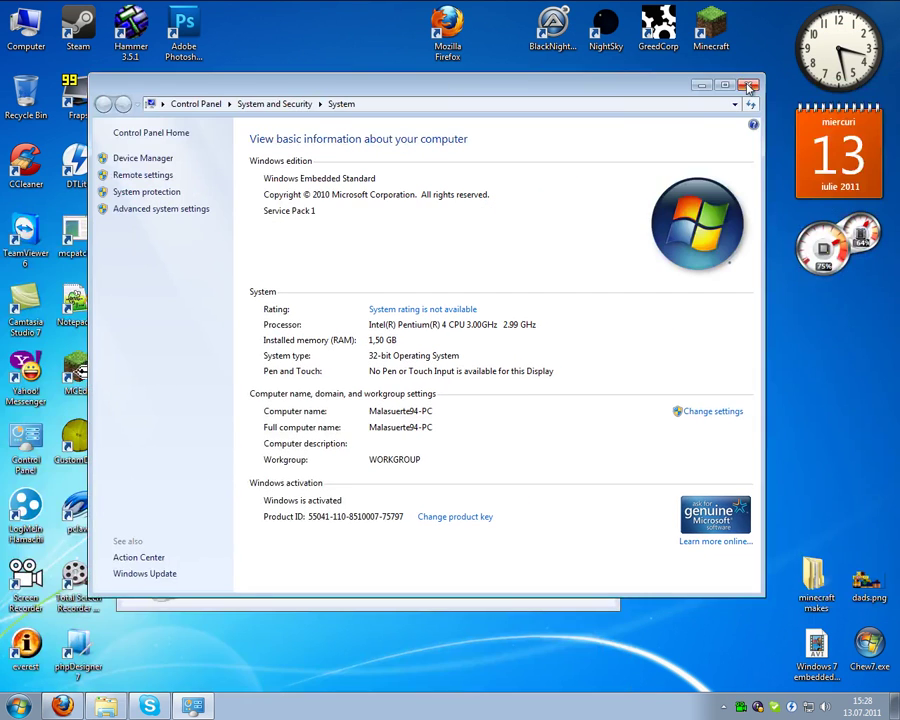
{"action": "left_click", "coordinate": [747, 87]}
Reposition the Computer window on the desktop and select all four drives in it
{"action": "left_click_drag", "start_coordinate": [334, 264], "coordinate": [412, 113]}
{"action": "left_click_drag", "start_coordinate": [614, 326], "coordinate": [335, 180]}
{"action": "left_click_drag", "start_coordinate": [305, 115], "coordinate": [343, 192]}
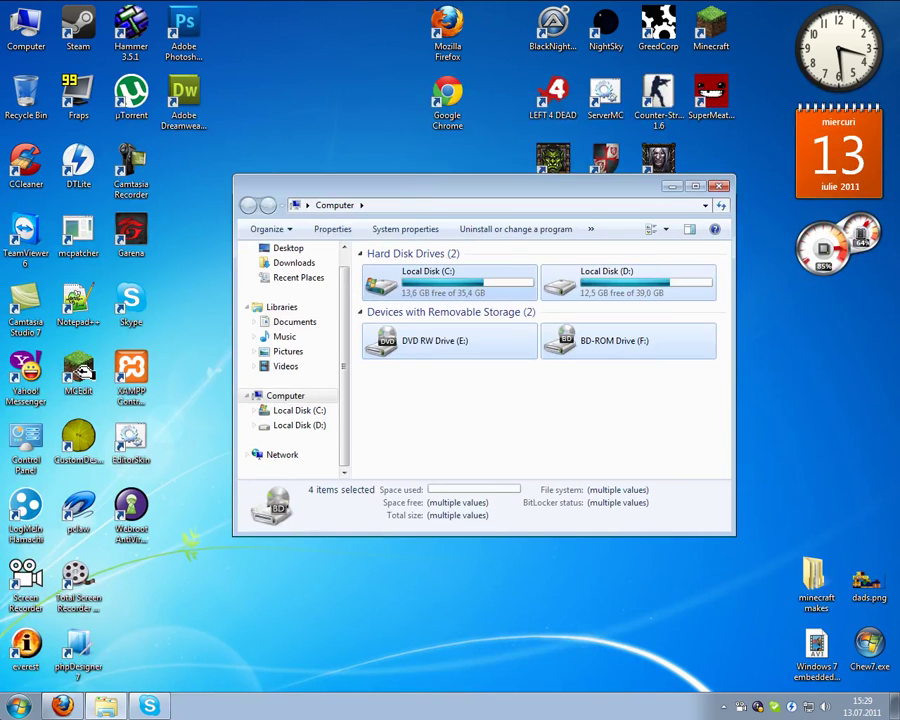
{"action": "left_click", "coordinate": [18, 706]}
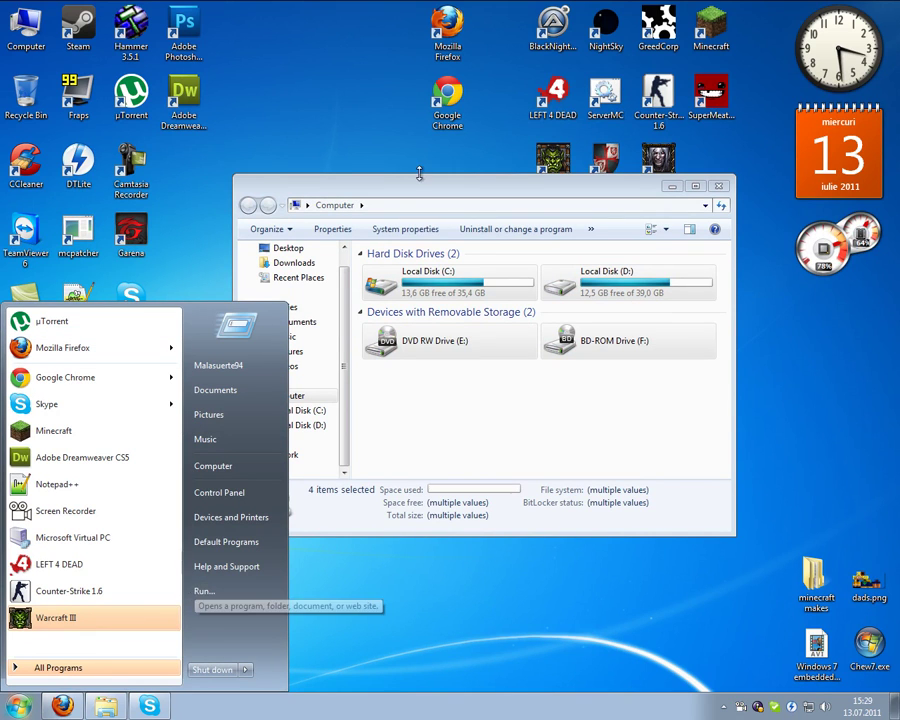
{"action": "left_click_drag", "start_coordinate": [396, 191], "coordinate": [516, 44]}
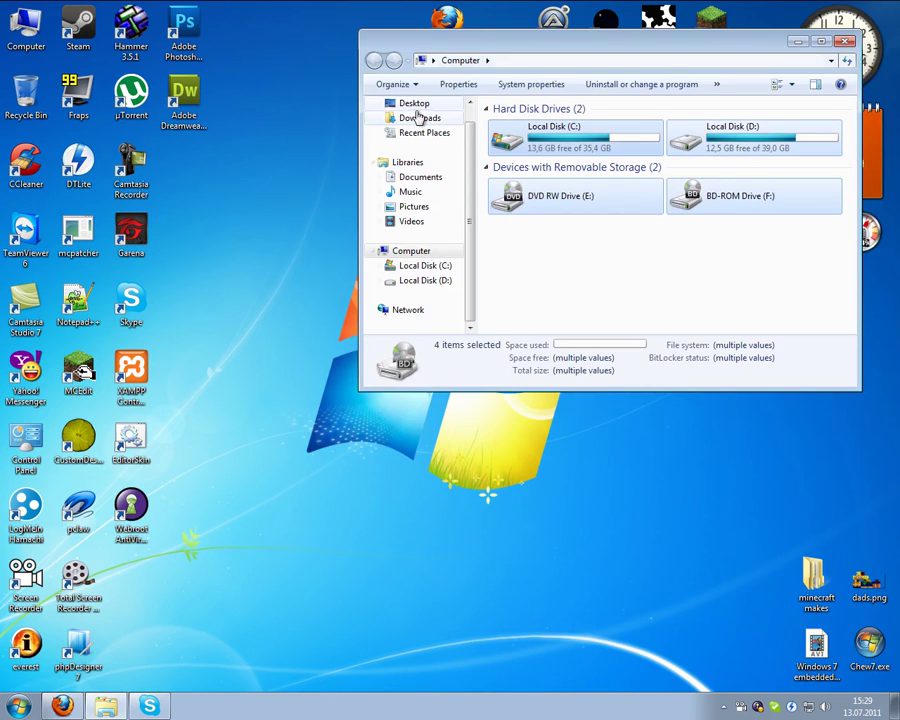
Enlarge the Computer window until its navigation list fits completely, and leave its drives unselected
{"action": "scroll", "coordinate": [472, 137], "scroll_direction": "up", "scroll_amount": 1}
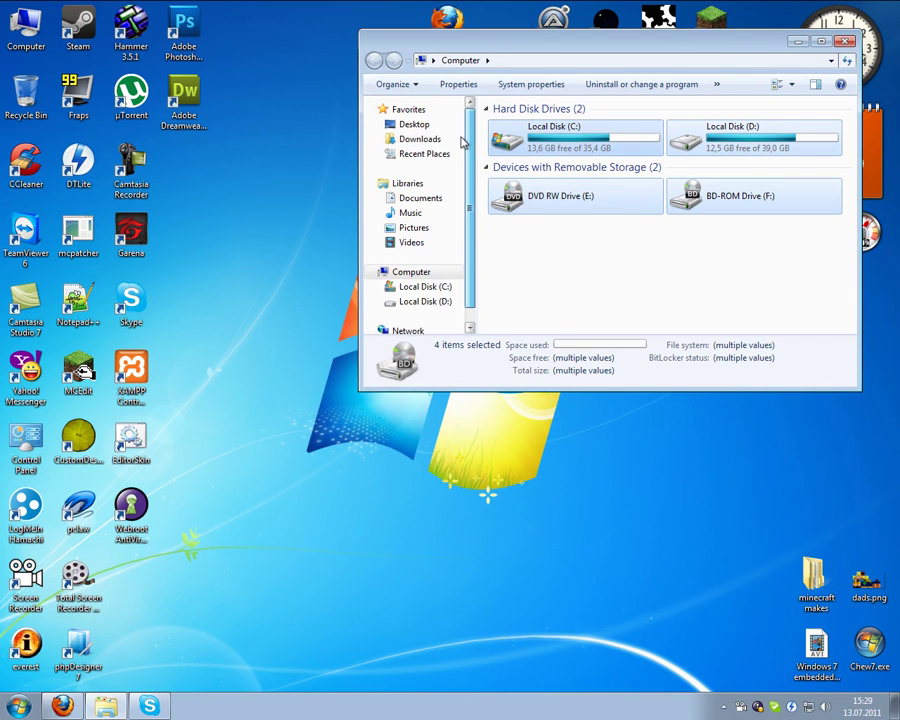
{"action": "left_click_drag", "start_coordinate": [359, 390], "coordinate": [367, 435]}
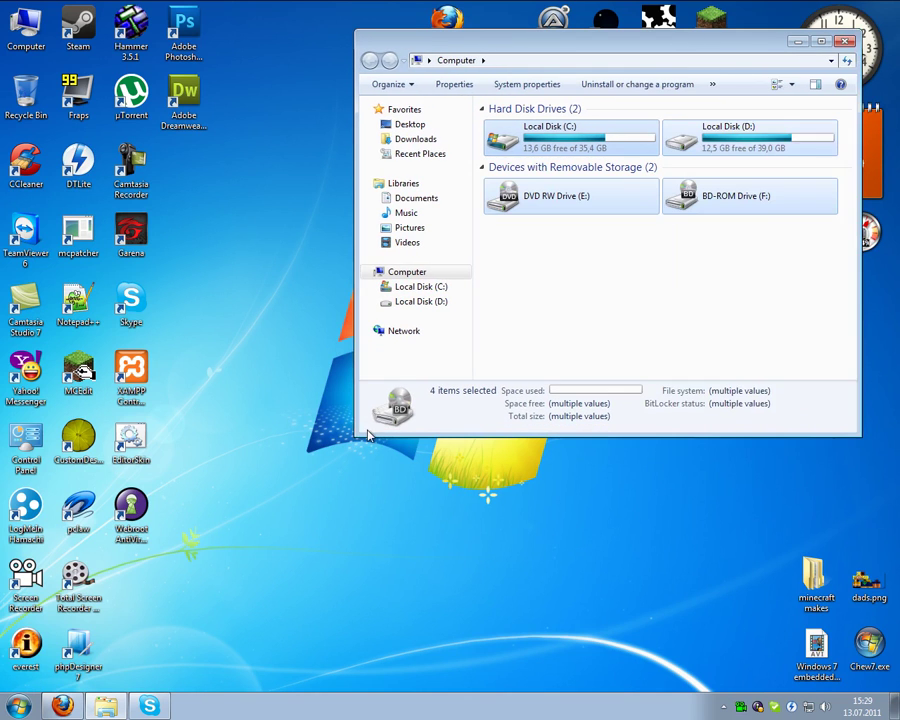
{"action": "left_click_drag", "start_coordinate": [760, 267], "coordinate": [466, 94]}
{"action": "left_click_drag", "start_coordinate": [460, 41], "coordinate": [321, 44]}
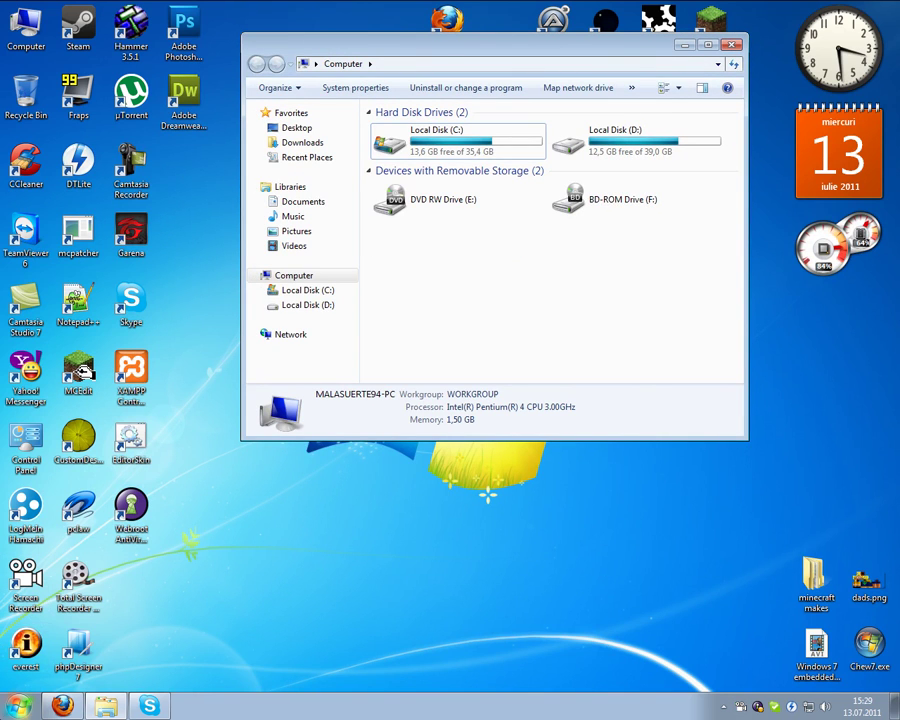
Open Control Panel in front of the Computer window and go to its Programs category
{"action": "left_click", "coordinate": [18, 706]}
{"action": "left_click", "coordinate": [232, 494]}
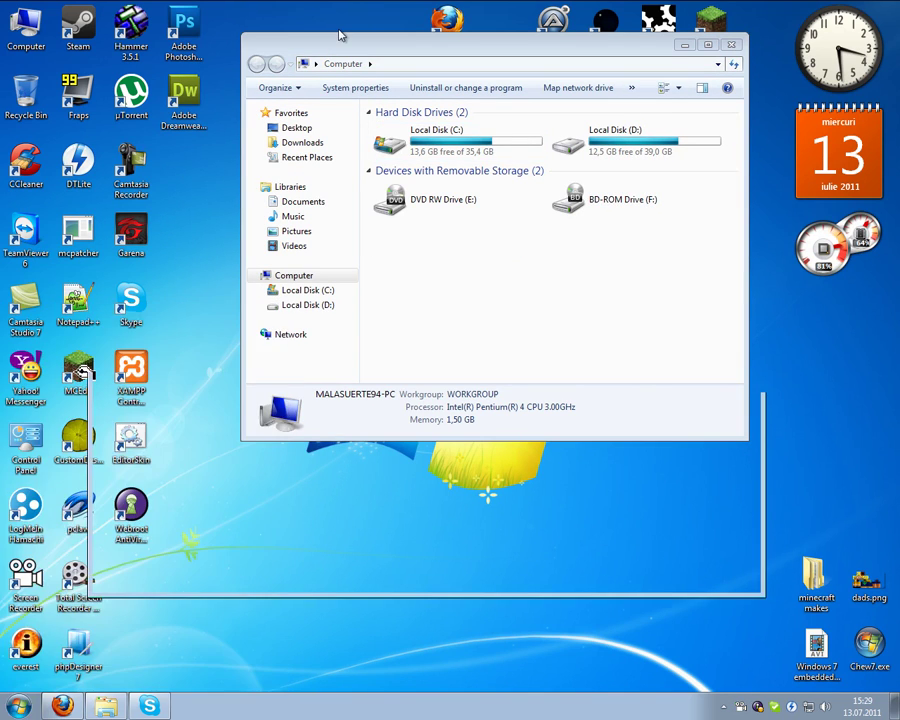
{"action": "left_click_drag", "start_coordinate": [335, 47], "coordinate": [414, 25]}
{"action": "left_click_drag", "start_coordinate": [230, 87], "coordinate": [207, 154]}
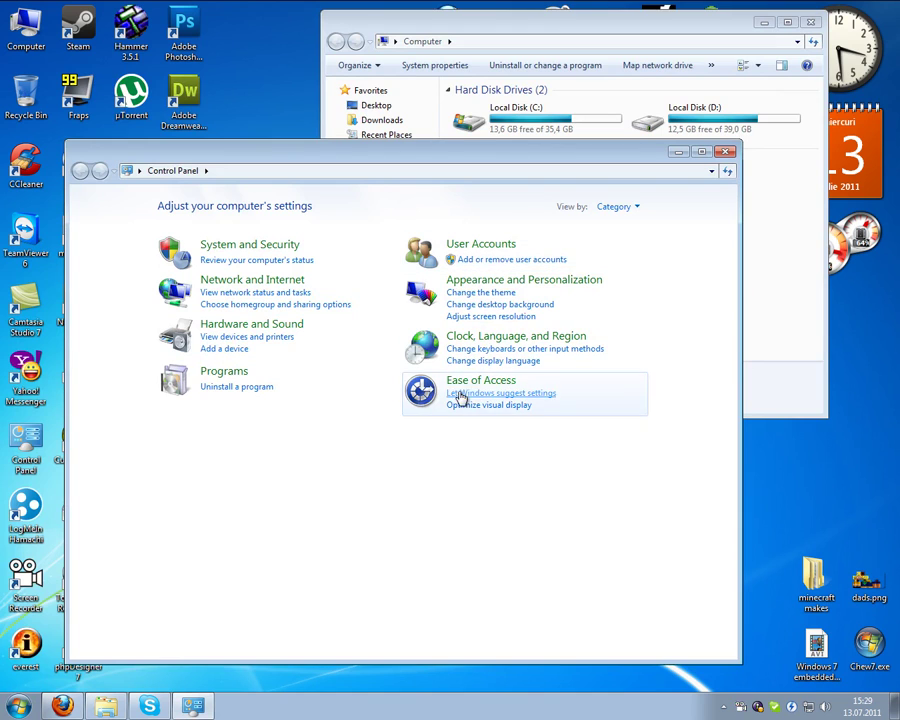
{"action": "left_click", "coordinate": [226, 373]}
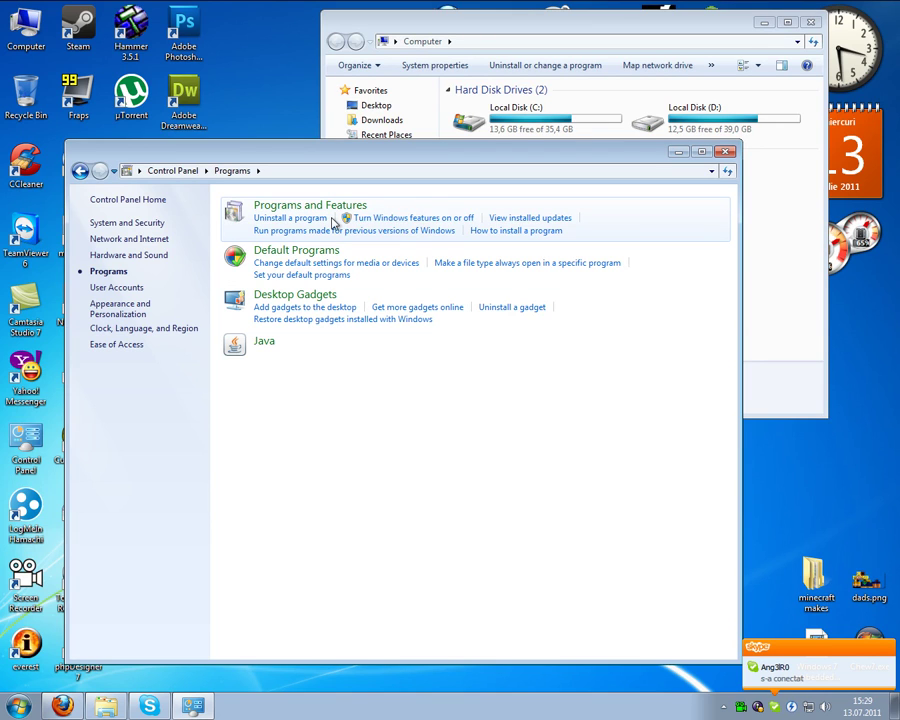
Try to turn Windows features on or off, and dismiss the Windows Features message
{"action": "left_click", "coordinate": [420, 217]}
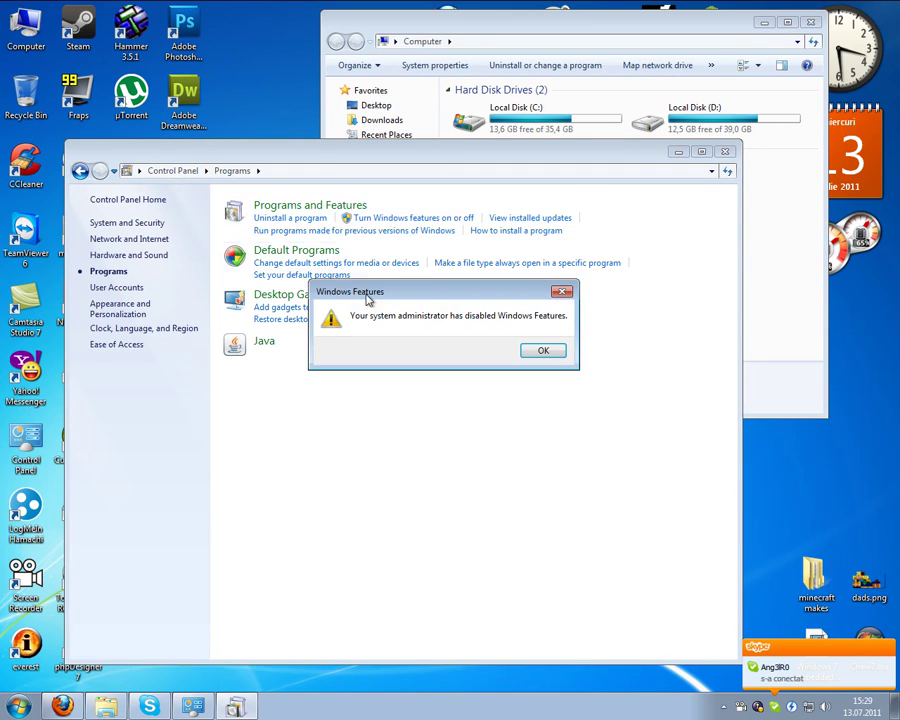
{"action": "left_click_drag", "start_coordinate": [428, 291], "coordinate": [308, 455]}
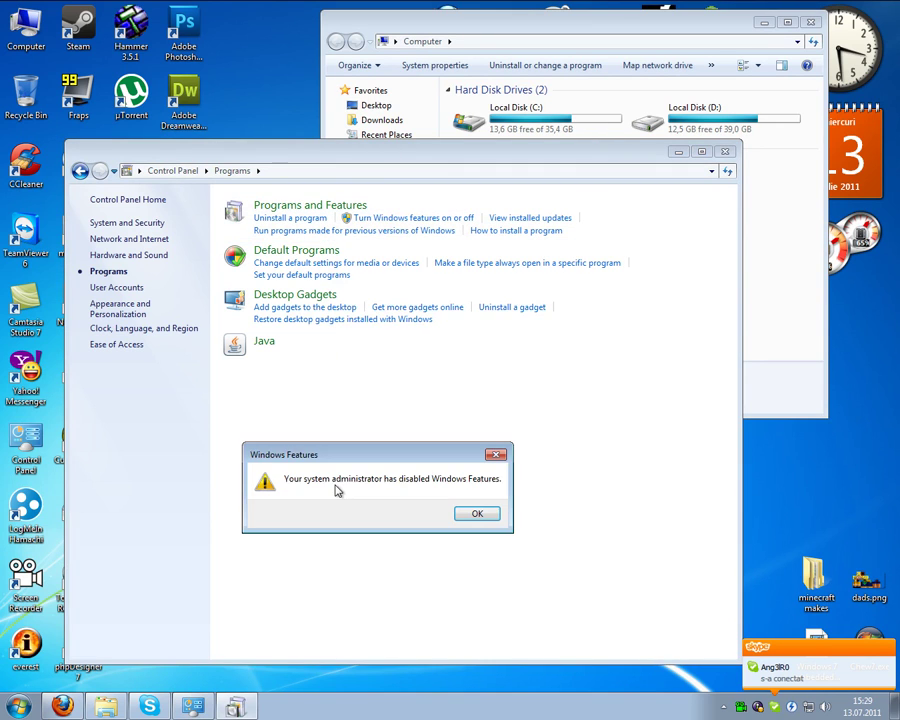
{"action": "left_click", "coordinate": [479, 513]}
Open the computer's system properties, try to change the product key, and close the error and the System window
{"action": "right_click", "coordinate": [20, 32]}
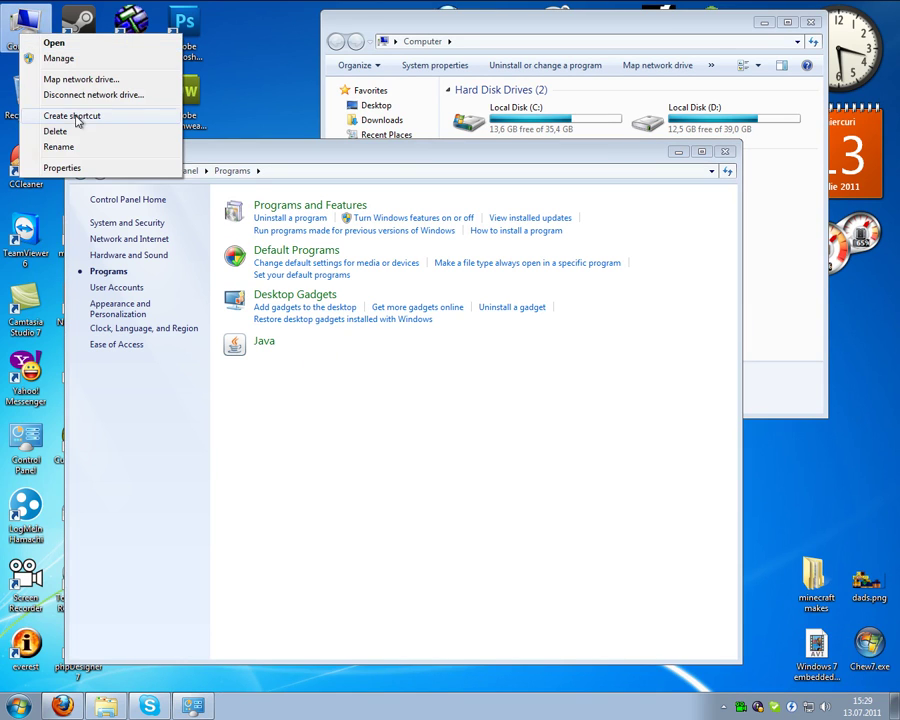
{"action": "left_click", "coordinate": [76, 167]}
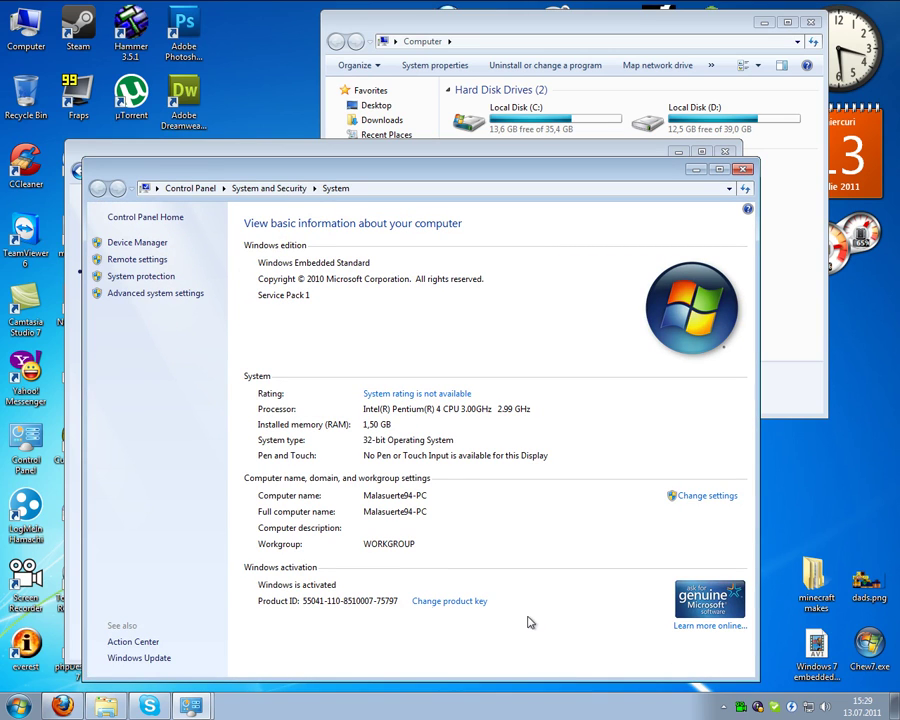
{"action": "left_click", "coordinate": [440, 602]}
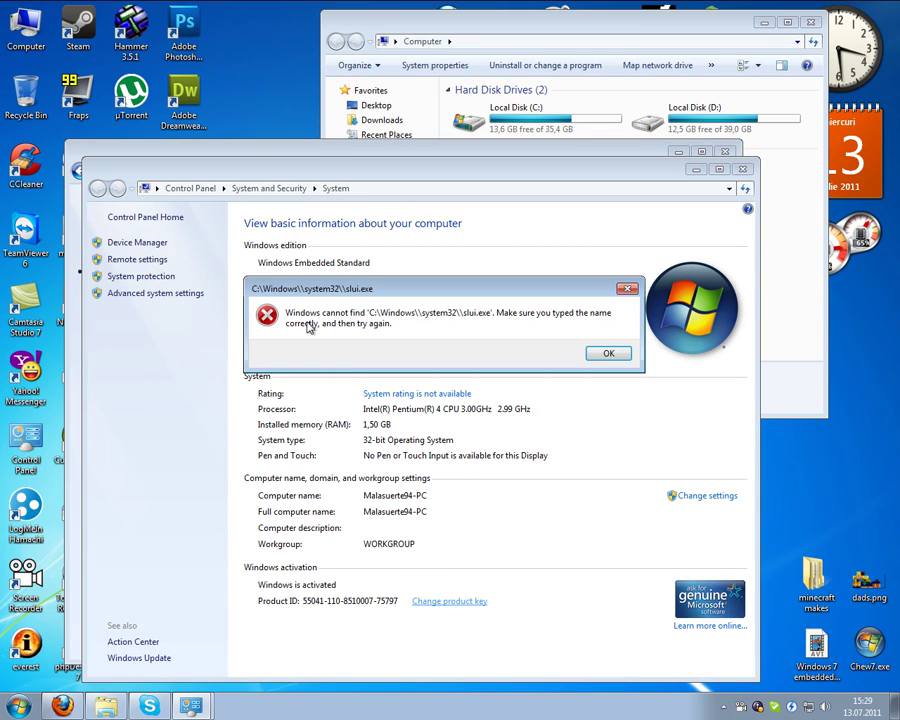
{"action": "left_click", "coordinate": [563, 451]}
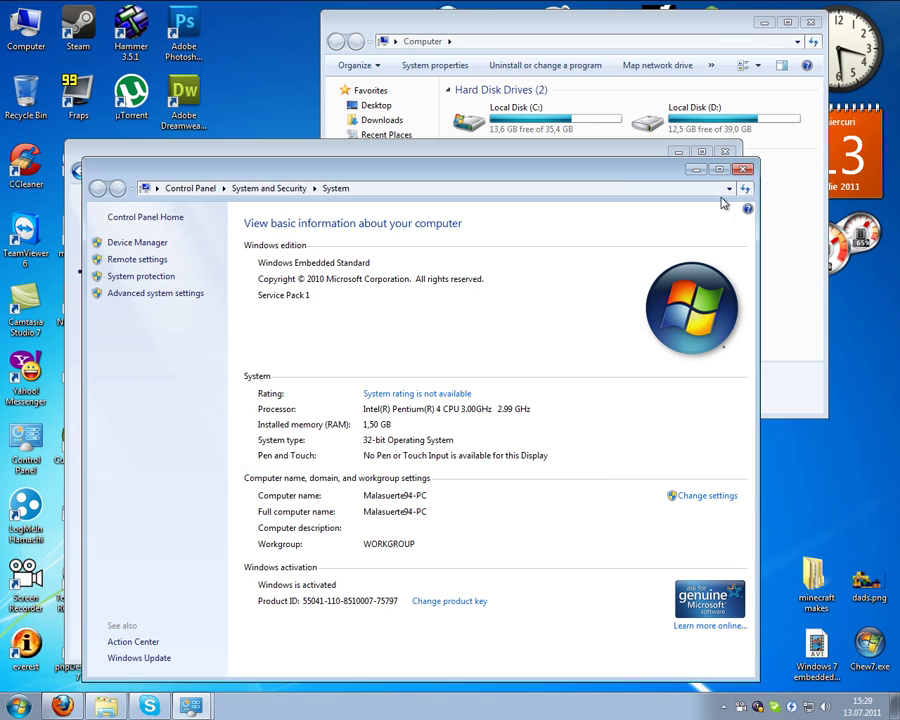
{"action": "left_click", "coordinate": [749, 172]}
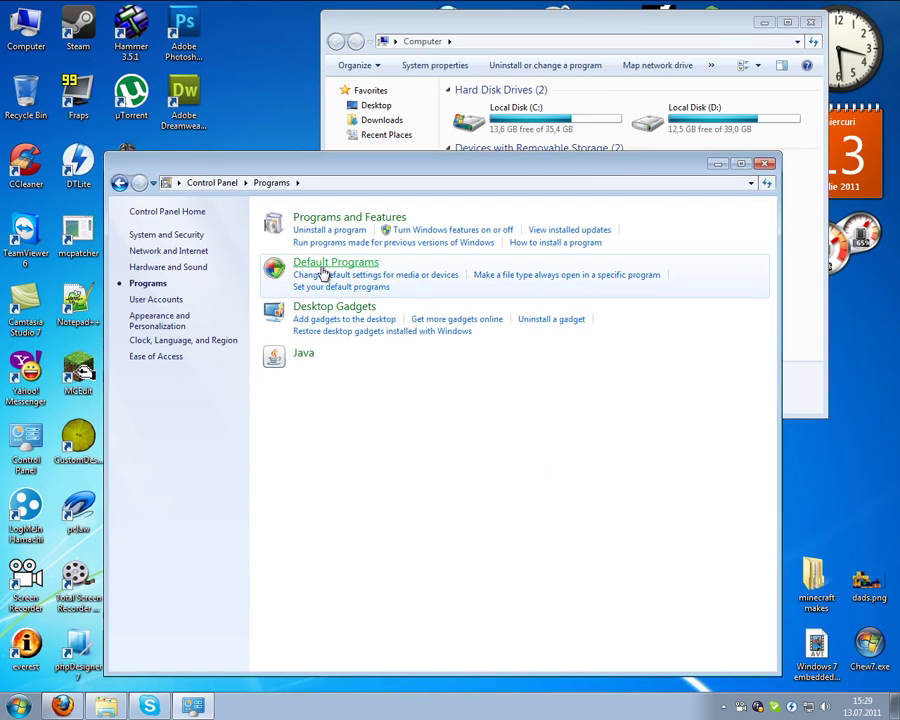
Check the hidden notification icons, and make the Control Panel Programs window narrower and reposition it over the Computer window
{"action": "left_click_drag", "start_coordinate": [358, 163], "coordinate": [327, 139]}
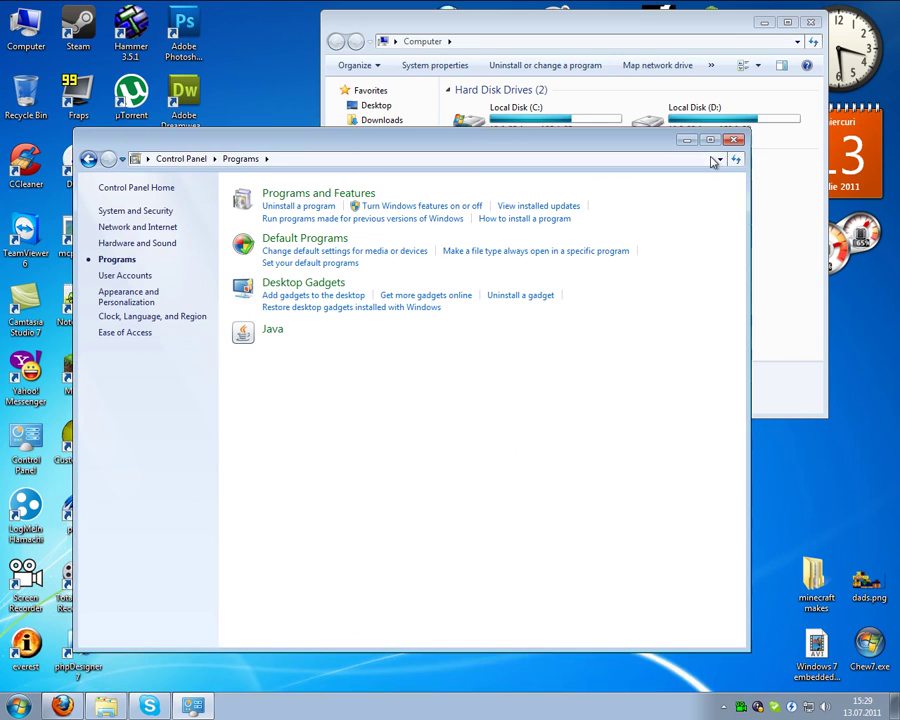
{"action": "left_click_drag", "start_coordinate": [750, 130], "coordinate": [772, 155]}
{"action": "left_click", "coordinate": [725, 709]}
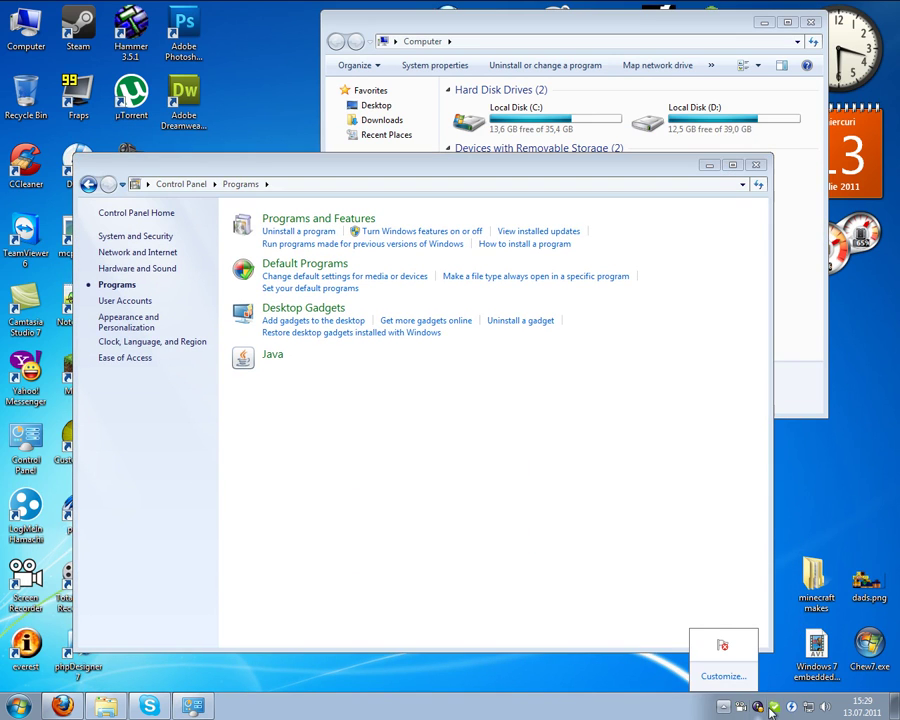
{"action": "left_click", "coordinate": [614, 685]}
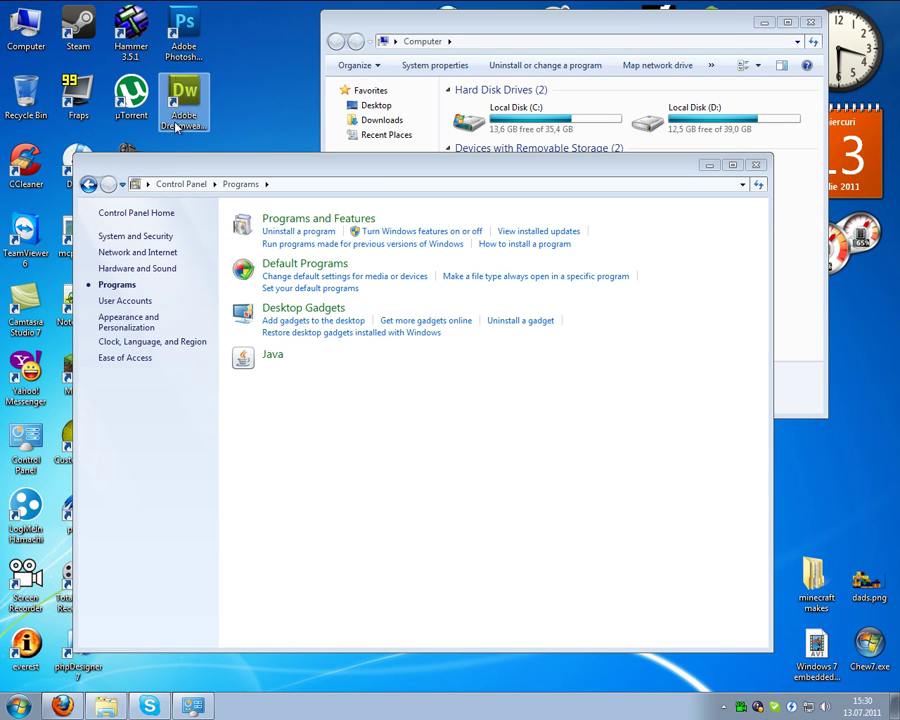
{"action": "left_click_drag", "start_coordinate": [167, 167], "coordinate": [152, 196]}
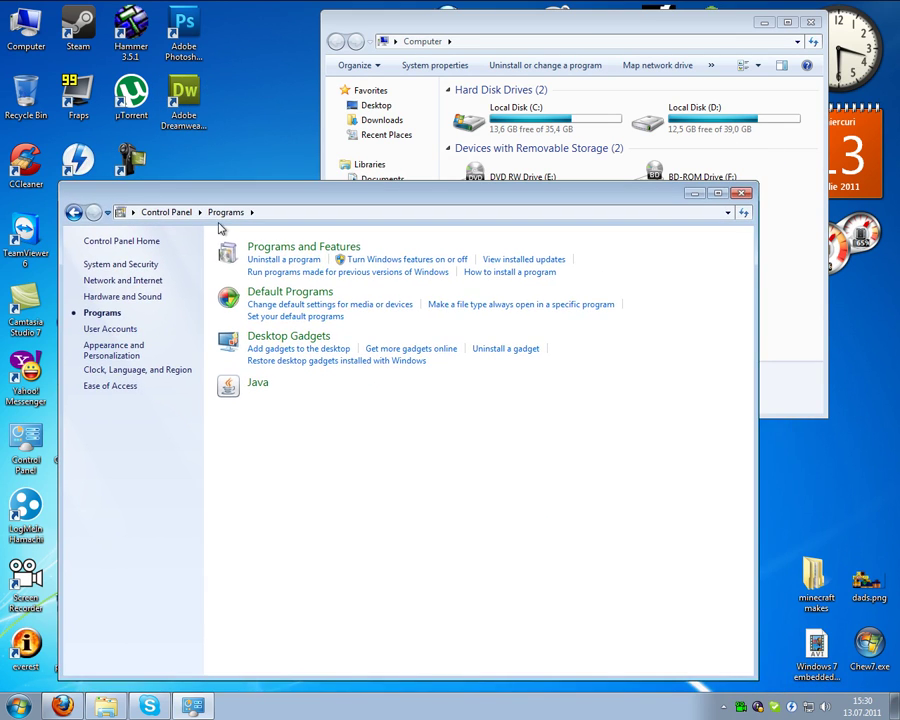
{"action": "left_click_drag", "start_coordinate": [235, 197], "coordinate": [235, 121]}
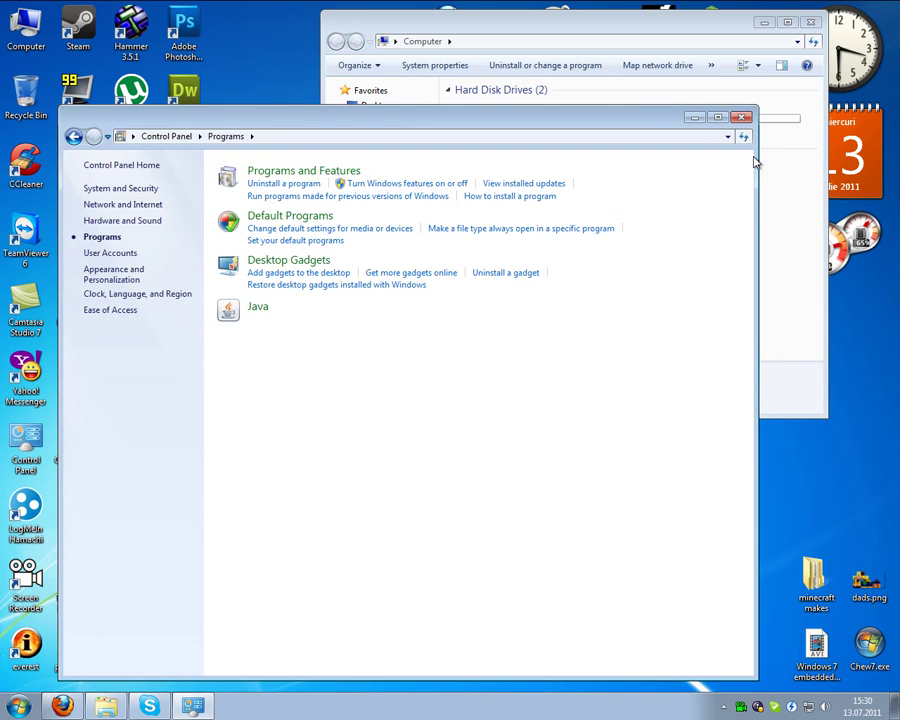
{"action": "left_click_drag", "start_coordinate": [756, 161], "coordinate": [594, 176]}
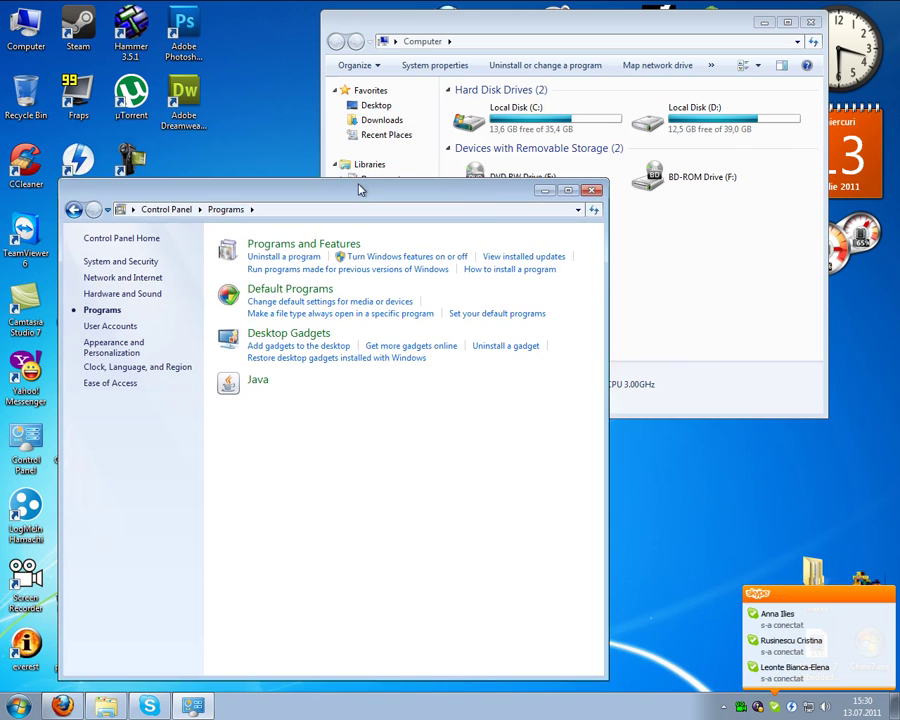
{"action": "left_click_drag", "start_coordinate": [356, 185], "coordinate": [523, 130]}
Bring the Computer window in front of Control Panel and sweep selection boxes over its drives, leaving none selected
{"action": "left_click_drag", "start_coordinate": [484, 33], "coordinate": [442, 41]}
{"action": "left_click_drag", "start_coordinate": [634, 299], "coordinate": [590, 326]}
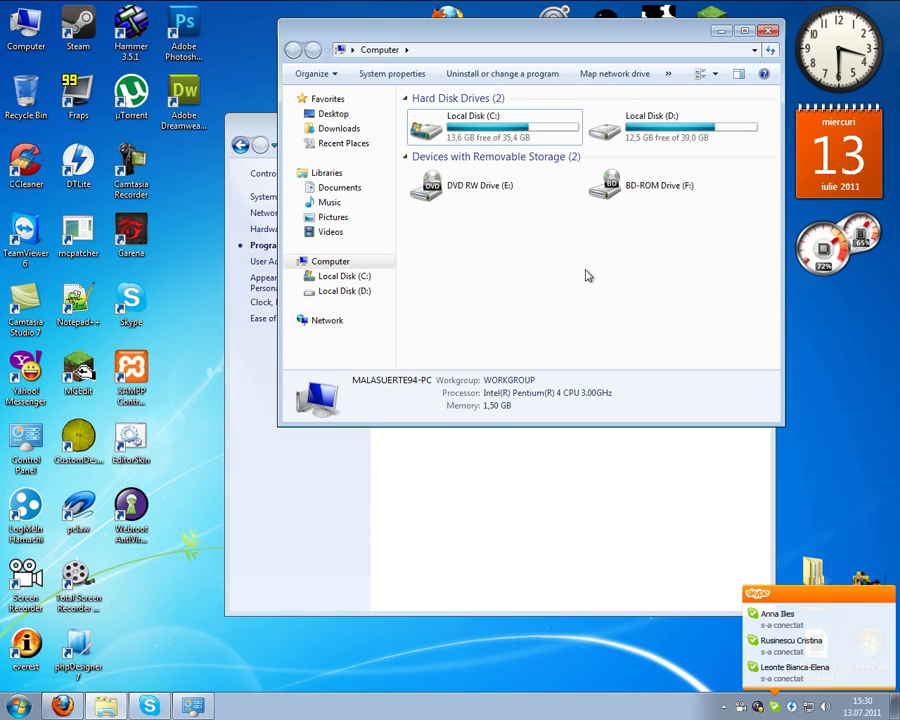
{"action": "left_click_drag", "start_coordinate": [697, 277], "coordinate": [410, 105]}
{"action": "left_click_drag", "start_coordinate": [628, 273], "coordinate": [410, 105]}
{"action": "left_click_drag", "start_coordinate": [697, 277], "coordinate": [585, 318]}
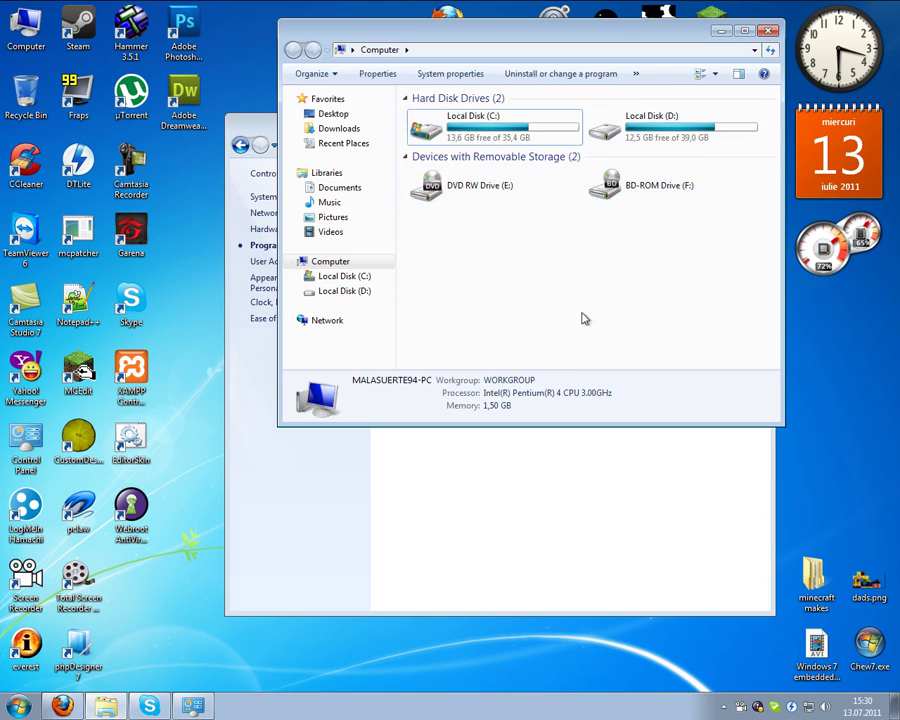
Bring Control Panel to the front, and move the Chew7.exe icon across the desktop and back to its original spot
{"action": "left_click", "coordinate": [520, 500]}
{"action": "left_click_drag", "start_coordinate": [869, 650], "coordinate": [362, 664]}
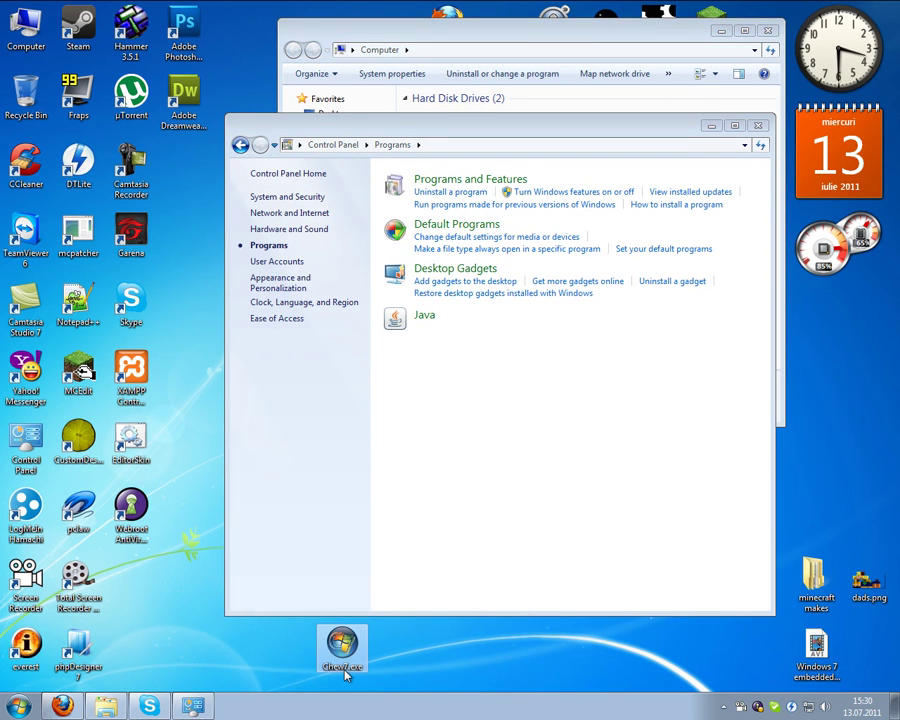
{"action": "key", "text": "super"}
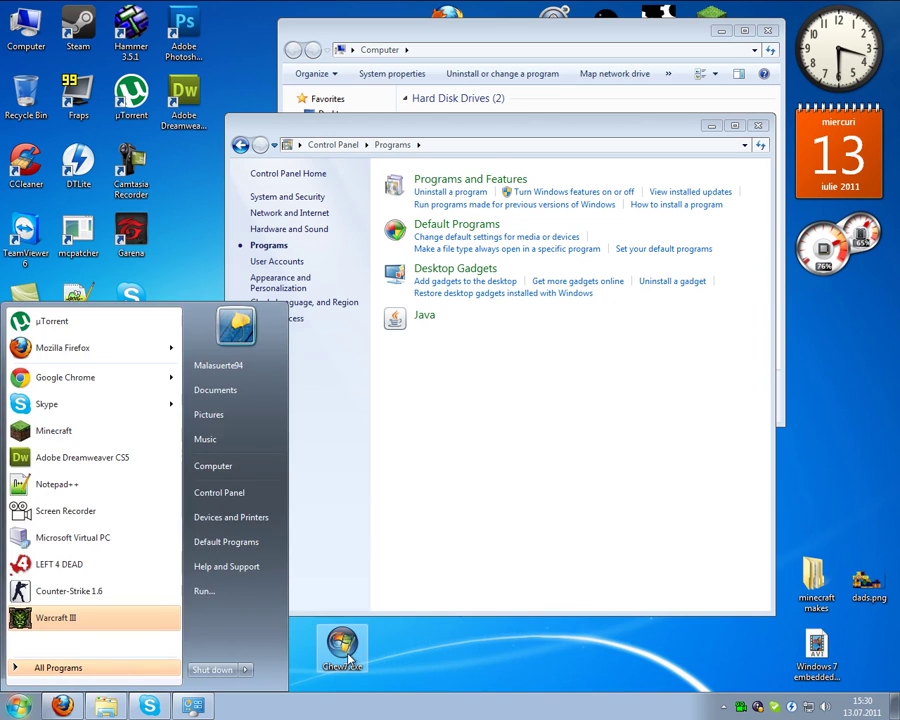
{"action": "left_click_drag", "start_coordinate": [348, 655], "coordinate": [447, 650]}
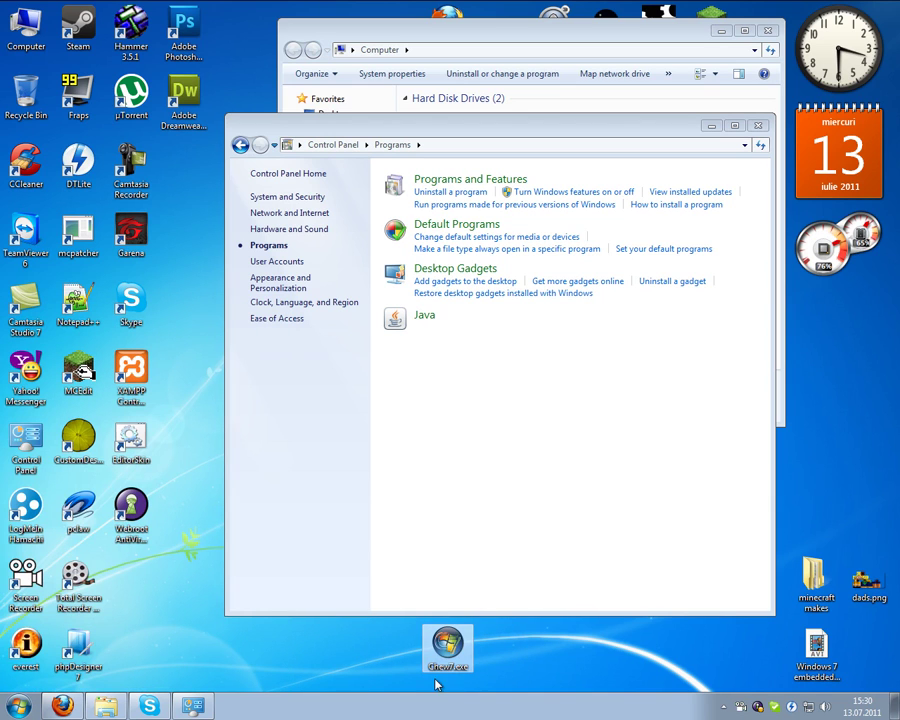
{"action": "left_click_drag", "start_coordinate": [436, 680], "coordinate": [857, 676]}
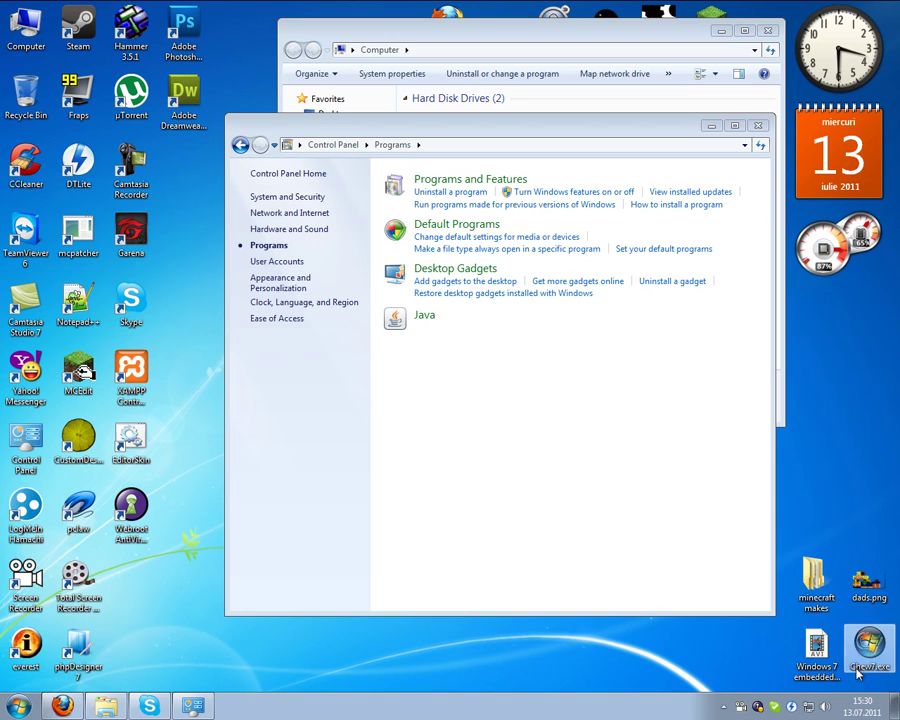
Reposition the Control Panel window, and launch msconfig through the Run dialog
{"action": "left_click", "coordinate": [18, 706]}
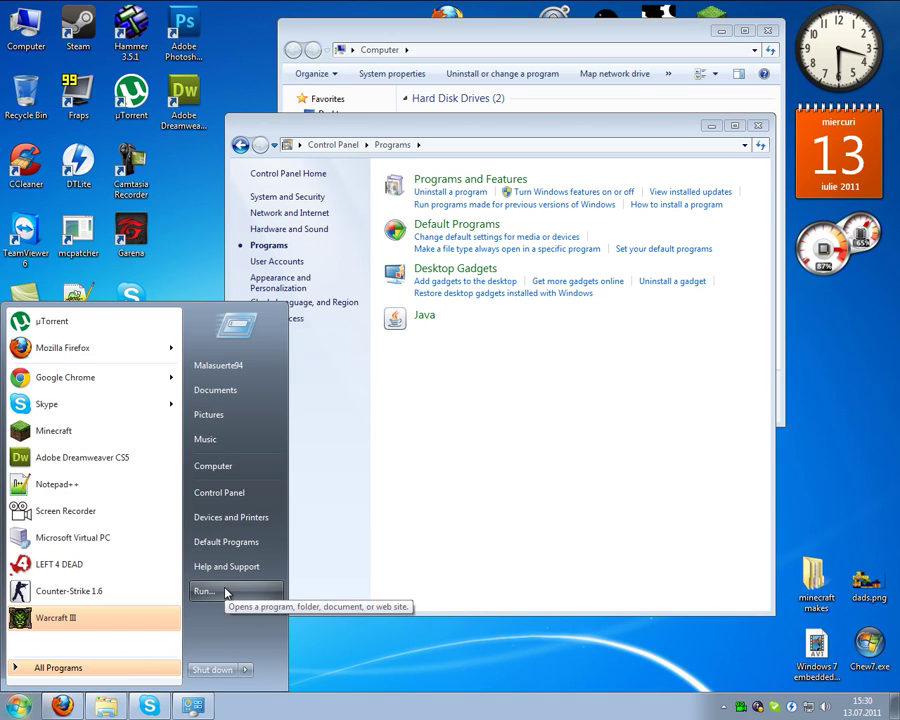
{"action": "left_click_drag", "start_coordinate": [326, 136], "coordinate": [281, 151]}
{"action": "left_click", "coordinate": [18, 706]}
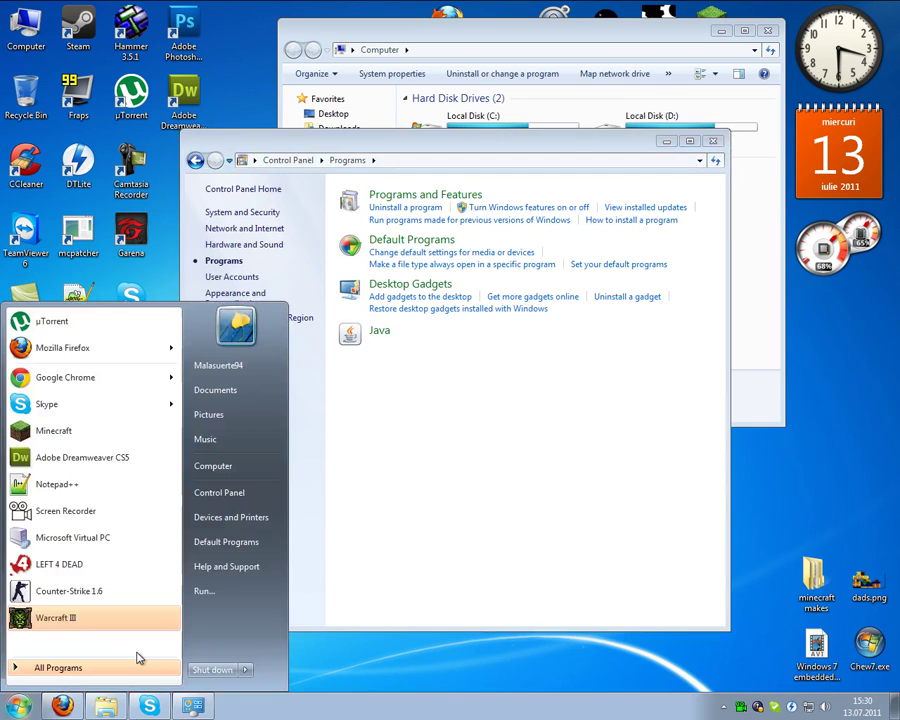
{"action": "left_click", "coordinate": [204, 590]}
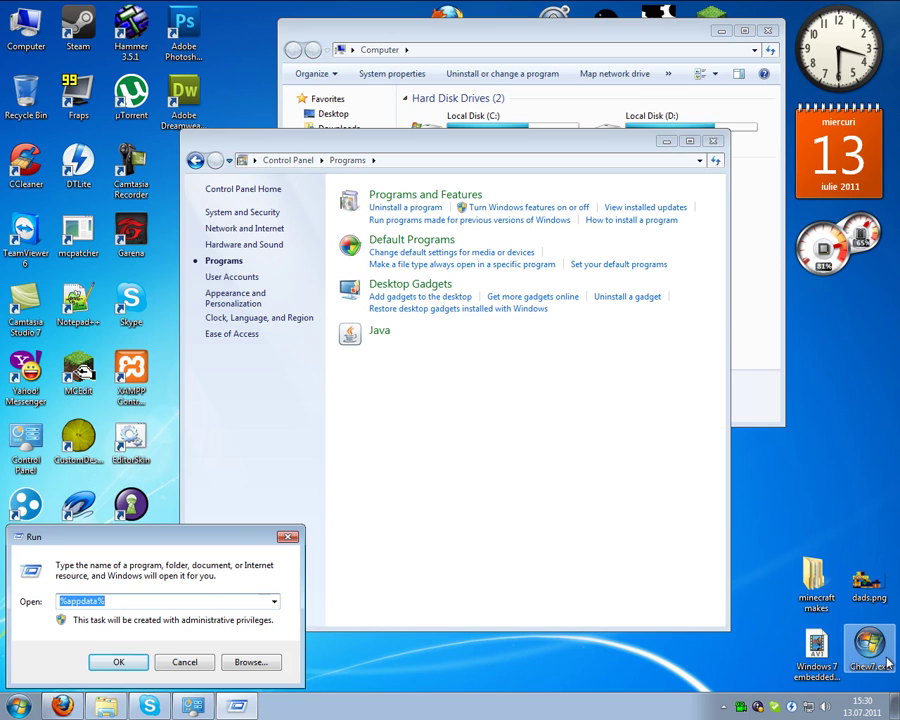
{"action": "left_click", "coordinate": [866, 648]}
{"action": "left_click", "coordinate": [6, 532]}
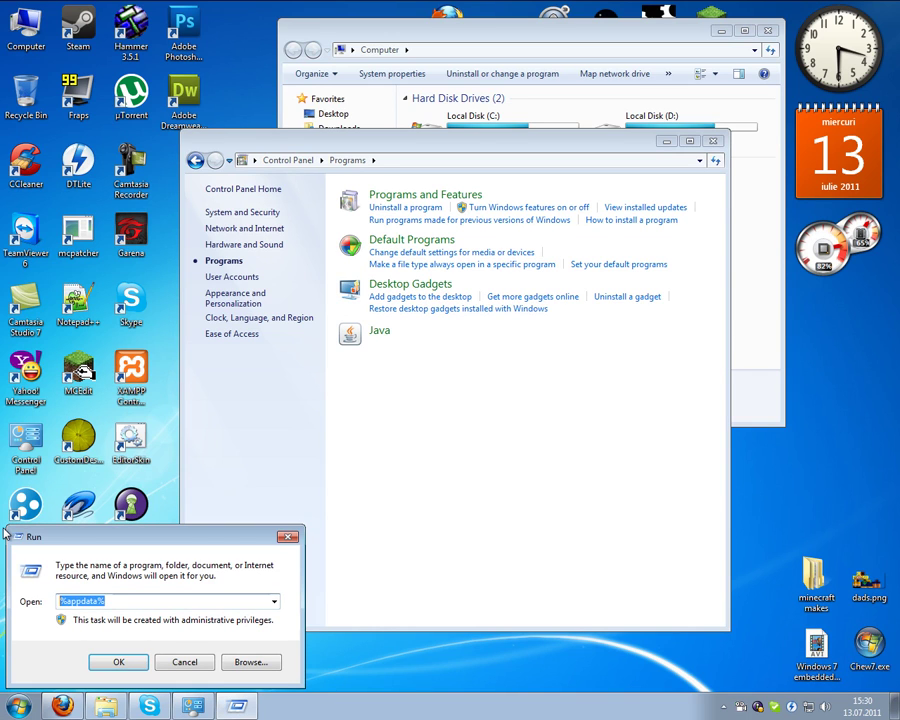
{"action": "type", "text": "msconfig"}
{"action": "key", "text": "Return"}
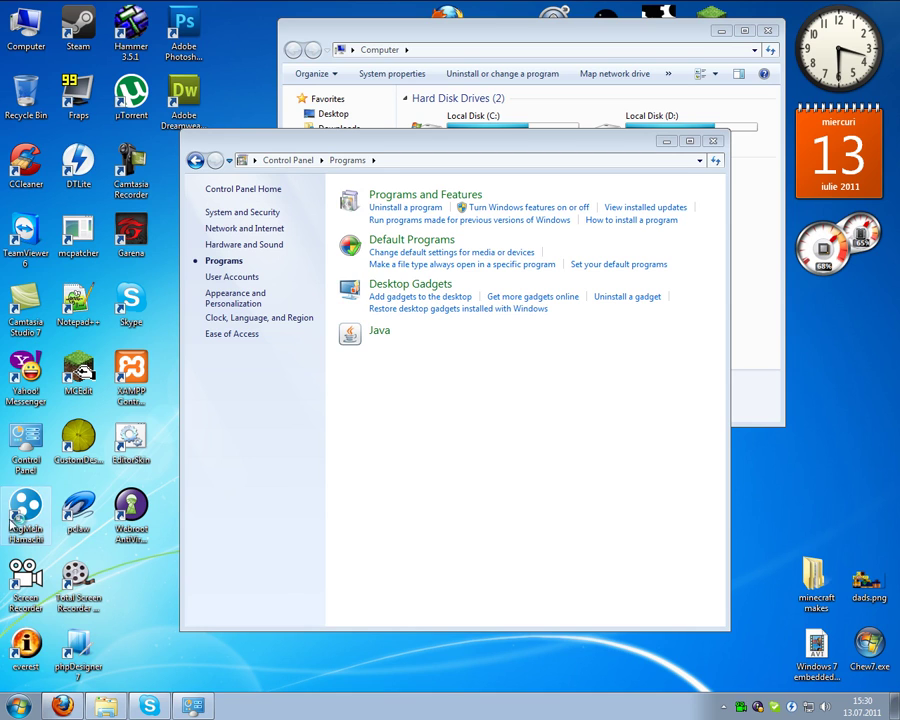
Look through the tools and the list of startup items in System Configuration
{"action": "left_click", "coordinate": [398, 245]}
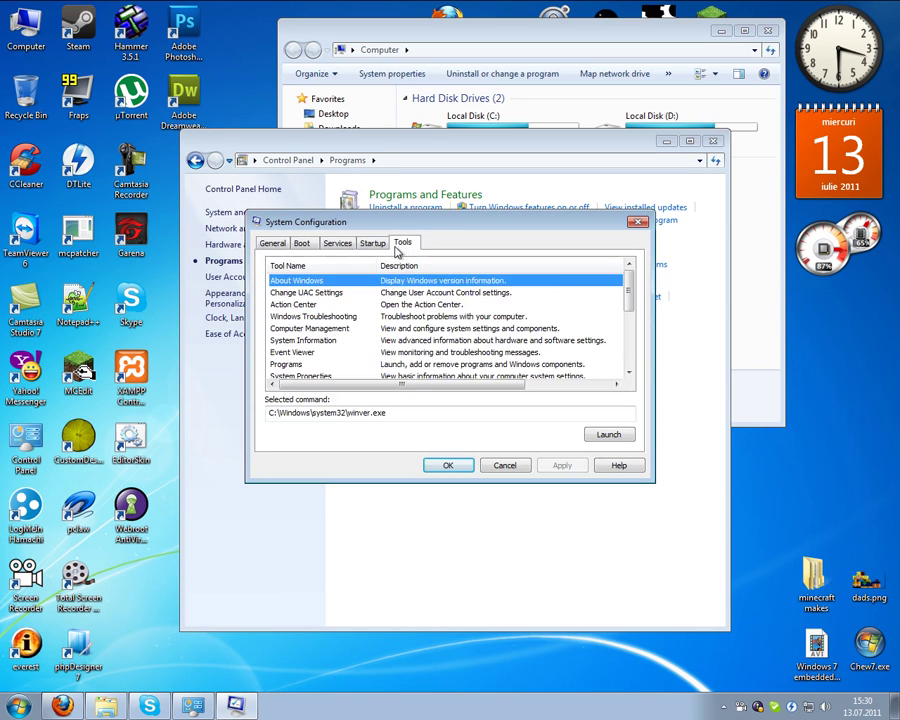
{"action": "left_click", "coordinate": [372, 244]}
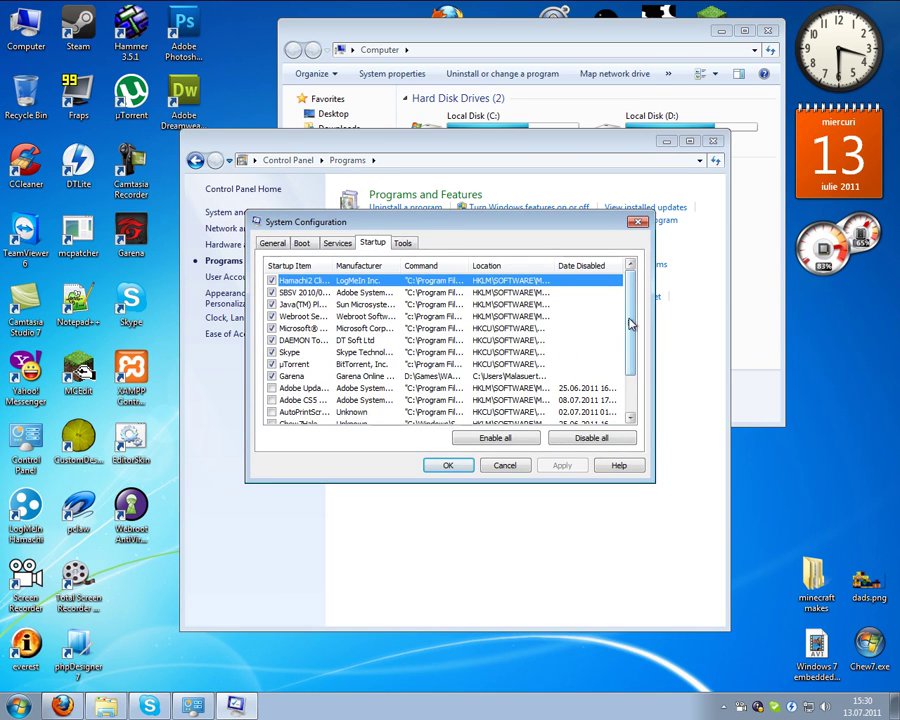
{"action": "scroll", "coordinate": [629, 325], "scroll_direction": "down", "scroll_amount": 2}
{"action": "left_click", "coordinate": [303, 403]}
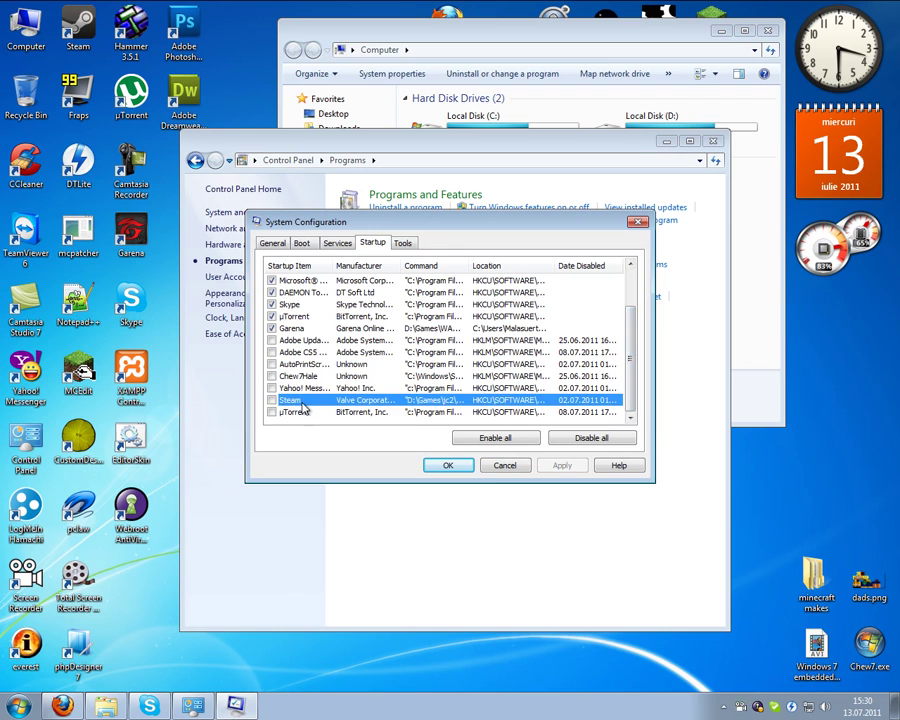
{"action": "left_click", "coordinate": [331, 341]}
{"action": "scroll", "coordinate": [329, 350], "scroll_direction": "up", "scroll_amount": 2}
{"action": "left_click", "coordinate": [342, 304]}
Sort the startup items by manufacturer in descending order, and select the Chew7Hale entry with the Startup Item column widened
{"action": "left_click", "coordinate": [362, 266]}
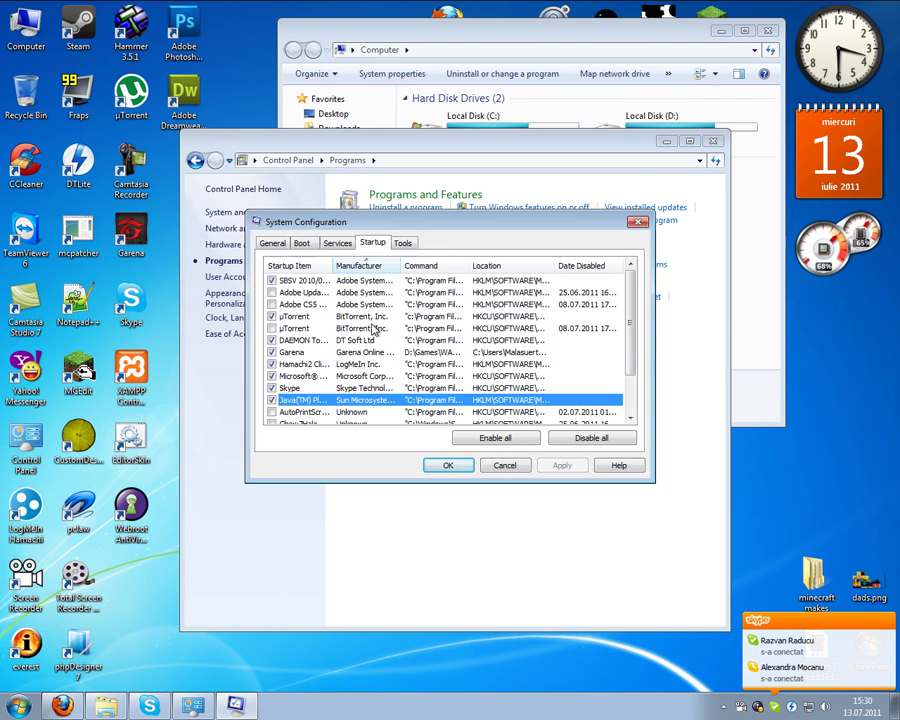
{"action": "left_click", "coordinate": [362, 266]}
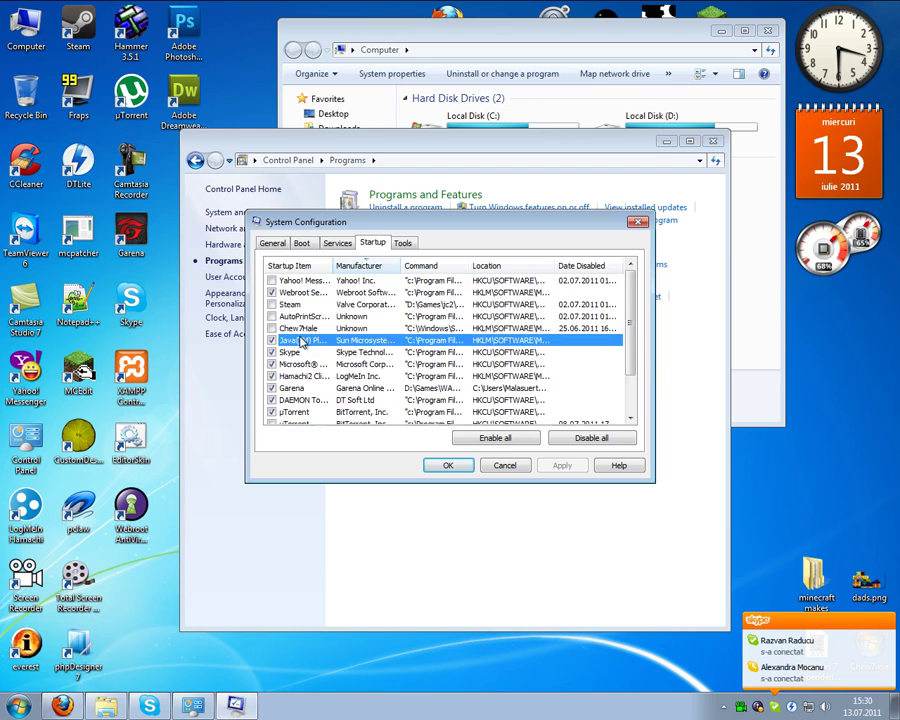
{"action": "left_click", "coordinate": [287, 328]}
{"action": "left_click_drag", "start_coordinate": [331, 265], "coordinate": [357, 265]}
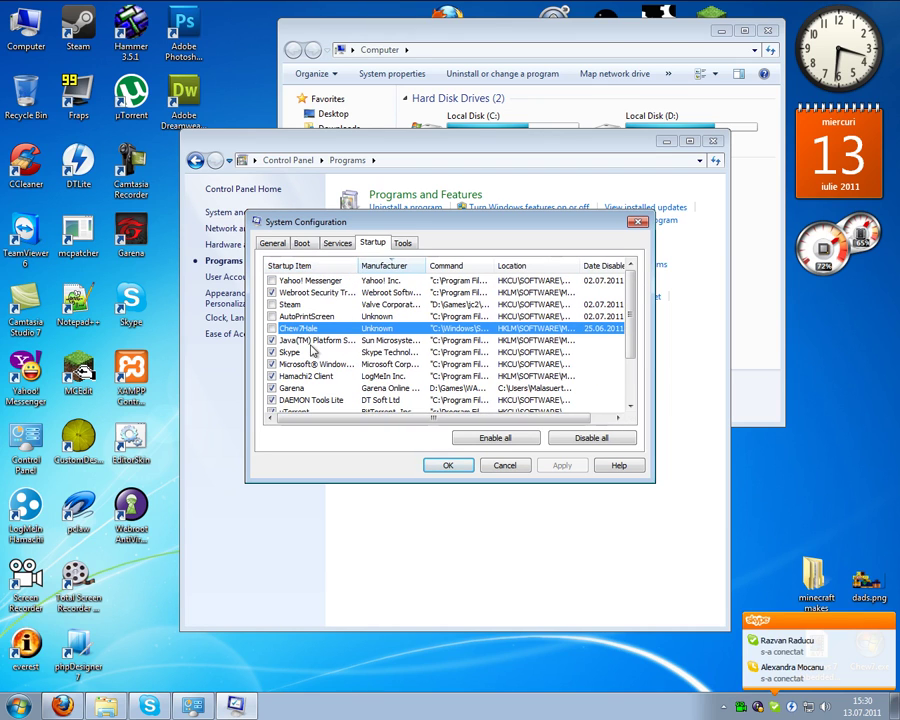
Sort the startup items by location with the Command column widened, and close System Configuration
{"action": "left_click", "coordinate": [498, 265]}
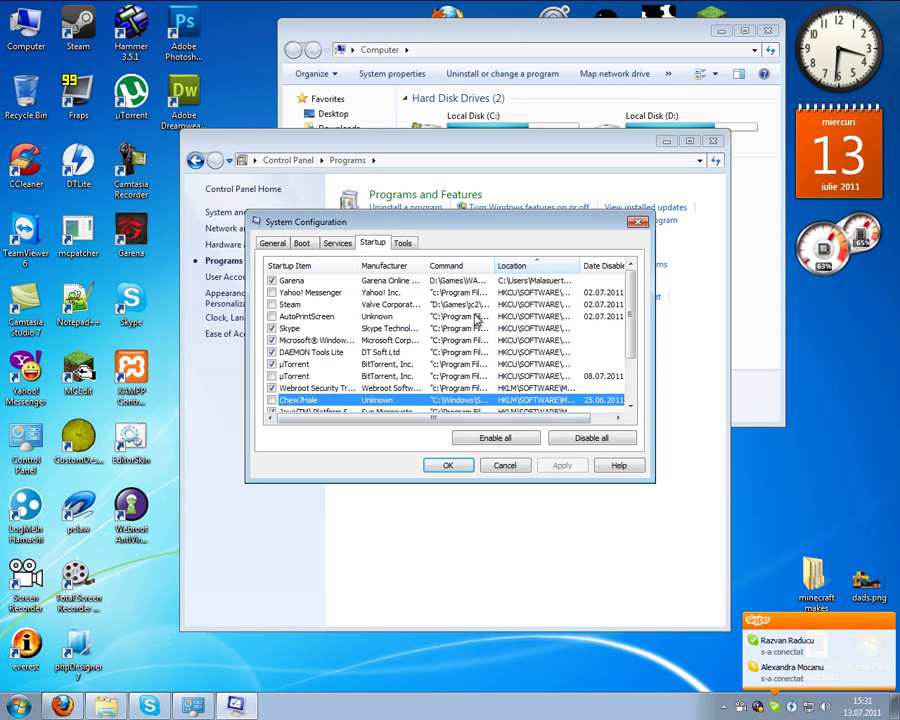
{"action": "left_click_drag", "start_coordinate": [494, 266], "coordinate": [566, 266]}
{"action": "left_click", "coordinate": [637, 221]}
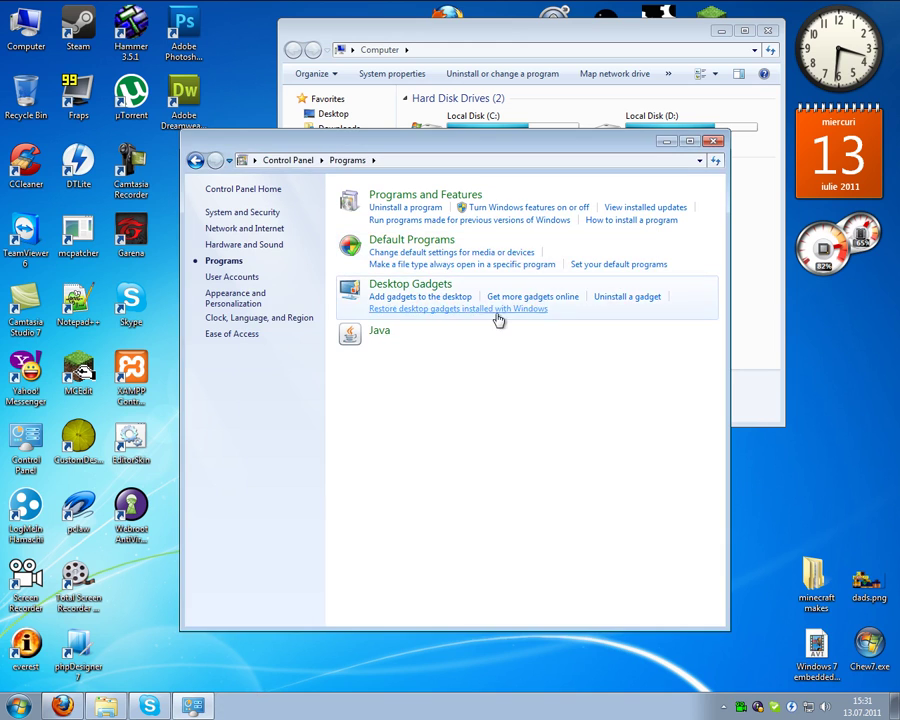
Move the Control Panel window aside, return from Programs to its main category page, and close it
{"action": "left_click_drag", "start_coordinate": [418, 147], "coordinate": [311, 177]}
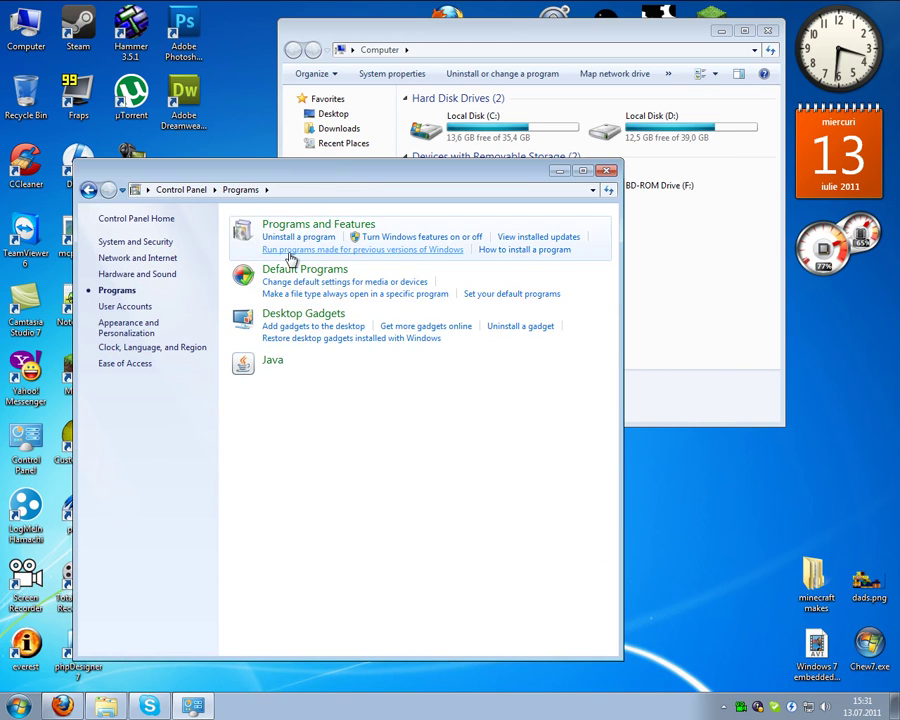
{"action": "left_click", "coordinate": [88, 189]}
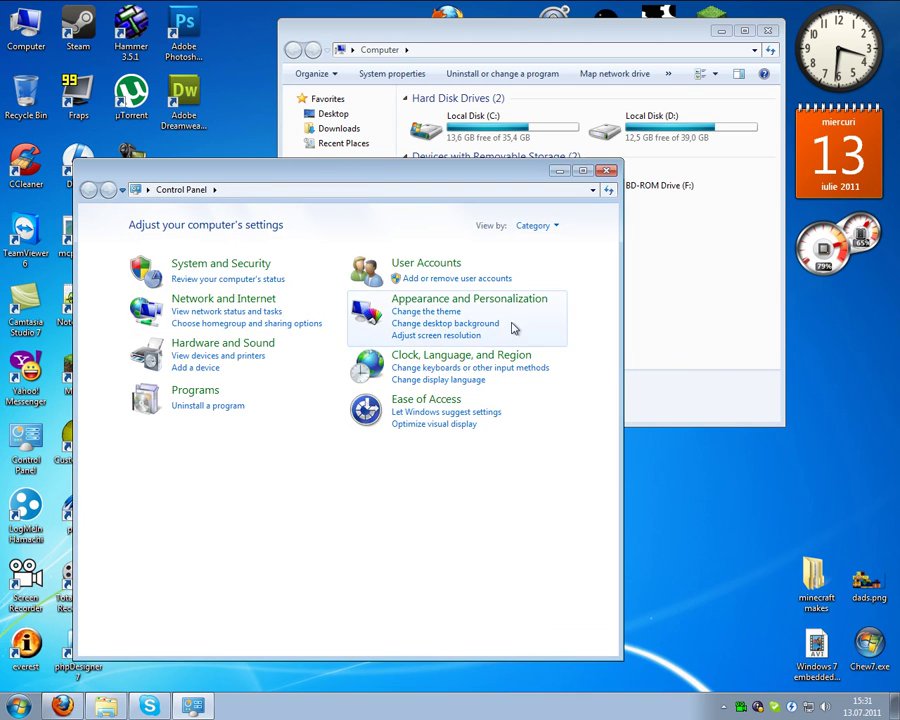
{"action": "left_click", "coordinate": [607, 171]}
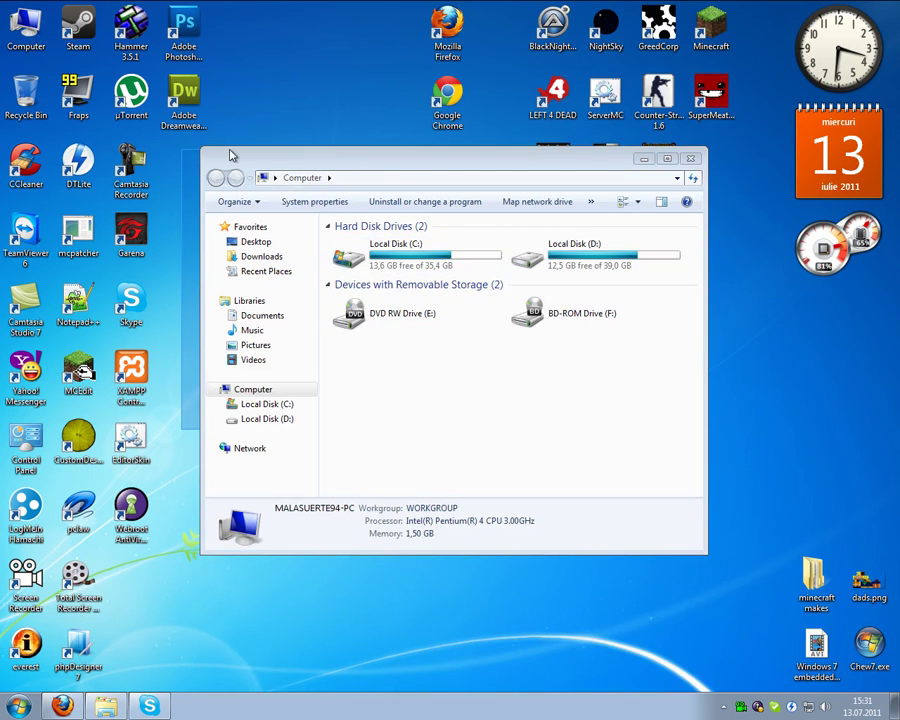
Reposition the Computer window, and view the computer's system properties from it before closing the System window
{"action": "left_click_drag", "start_coordinate": [466, 161], "coordinate": [450, 263]}
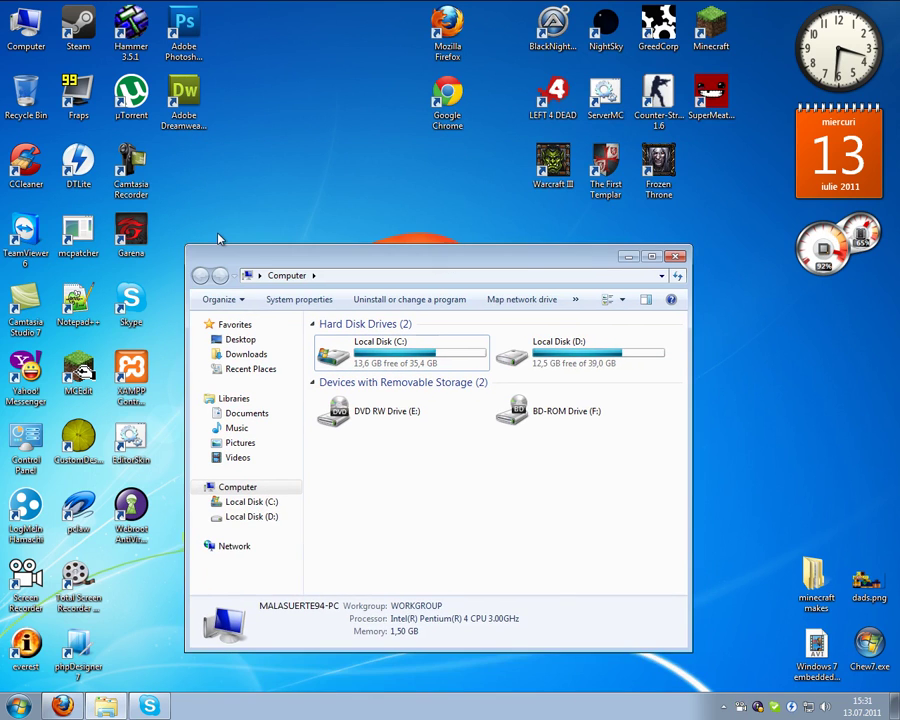
{"action": "left_click_drag", "start_coordinate": [220, 265], "coordinate": [272, 163]}
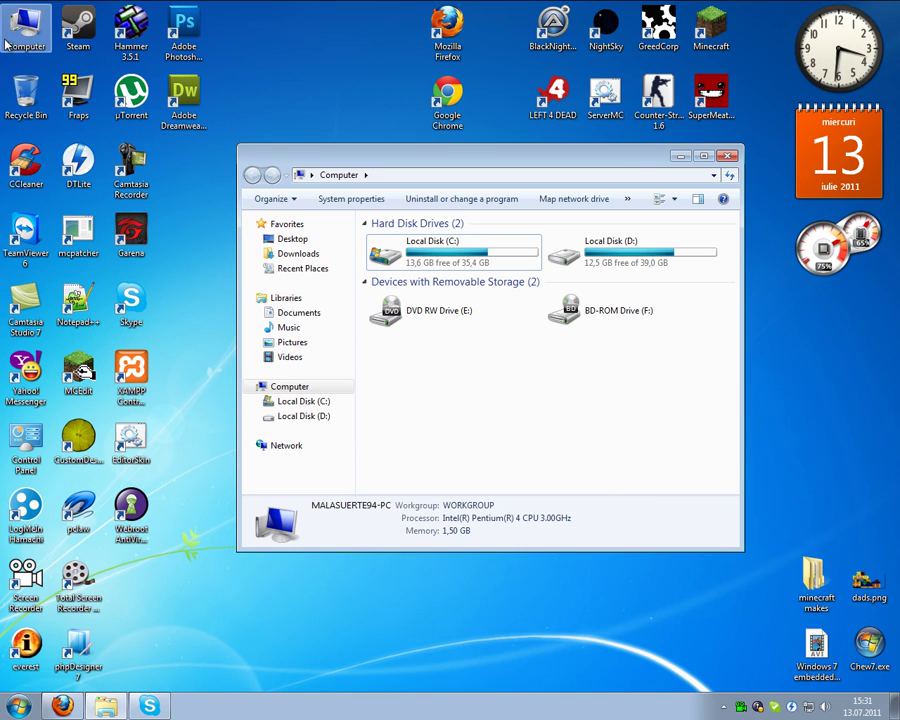
{"action": "right_click", "coordinate": [463, 370]}
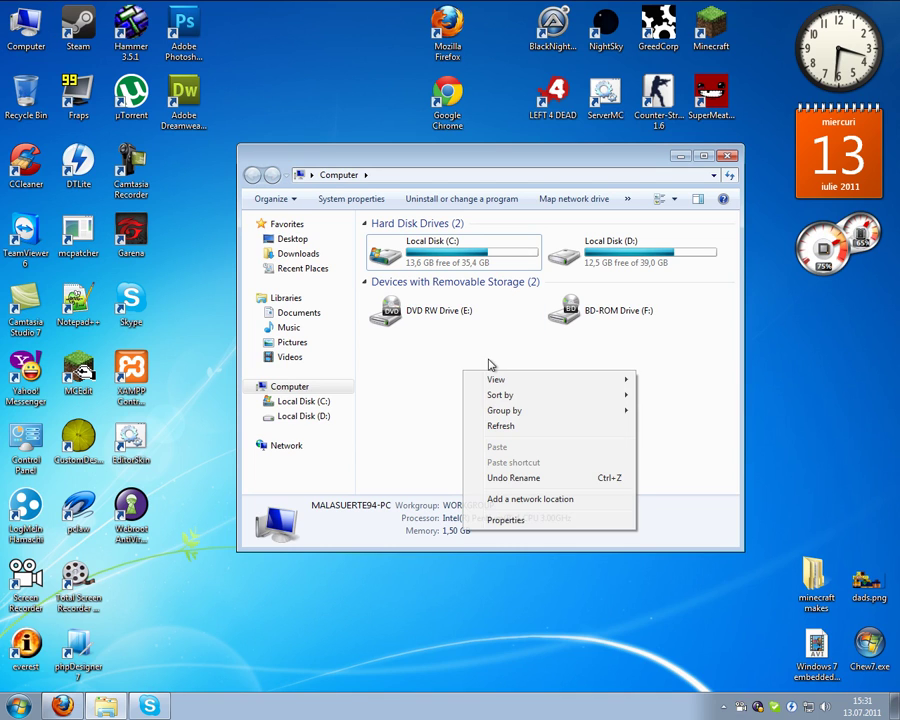
{"action": "left_click", "coordinate": [508, 520]}
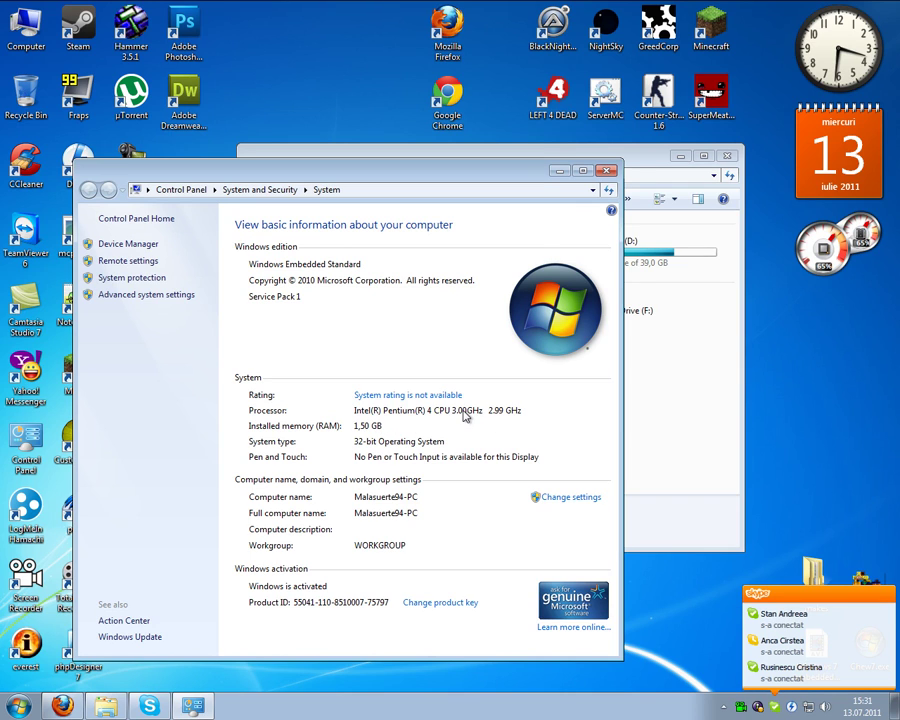
{"action": "left_click", "coordinate": [605, 170]}
Move the Computer window around, and select its hard disks and optical drives in turn, ending on Local Disk (C:)
{"action": "left_click_drag", "start_coordinate": [615, 154], "coordinate": [403, 268]}
{"action": "left_click", "coordinate": [422, 387]}
{"action": "left_click_drag", "start_coordinate": [321, 279], "coordinate": [544, 180]}
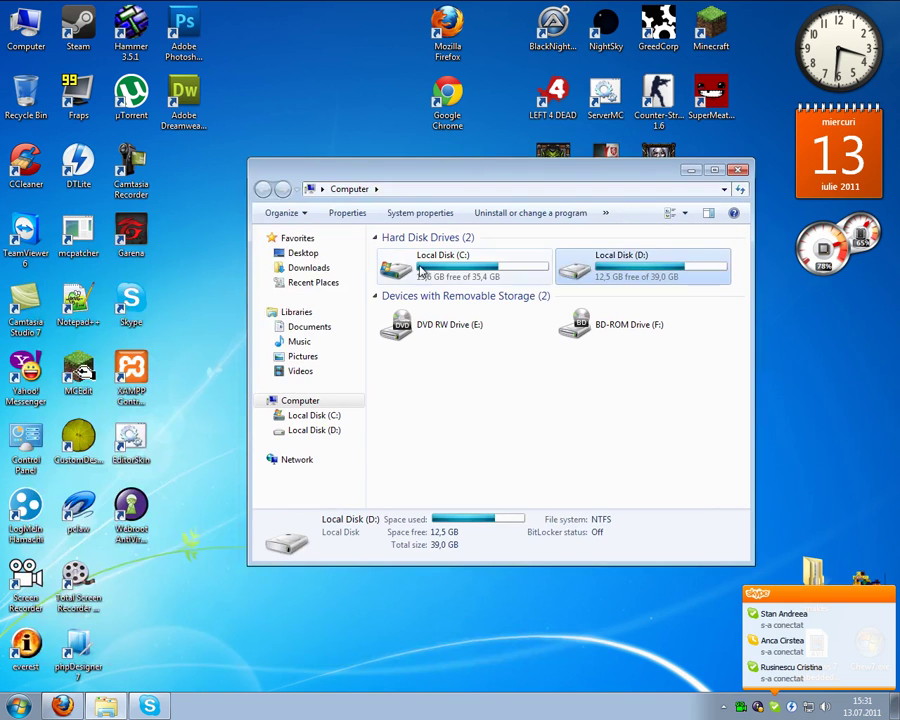
{"action": "left_click", "coordinate": [420, 275]}
{"action": "left_click", "coordinate": [580, 258]}
{"action": "left_click", "coordinate": [440, 265]}
{"action": "left_click", "coordinate": [630, 258]}
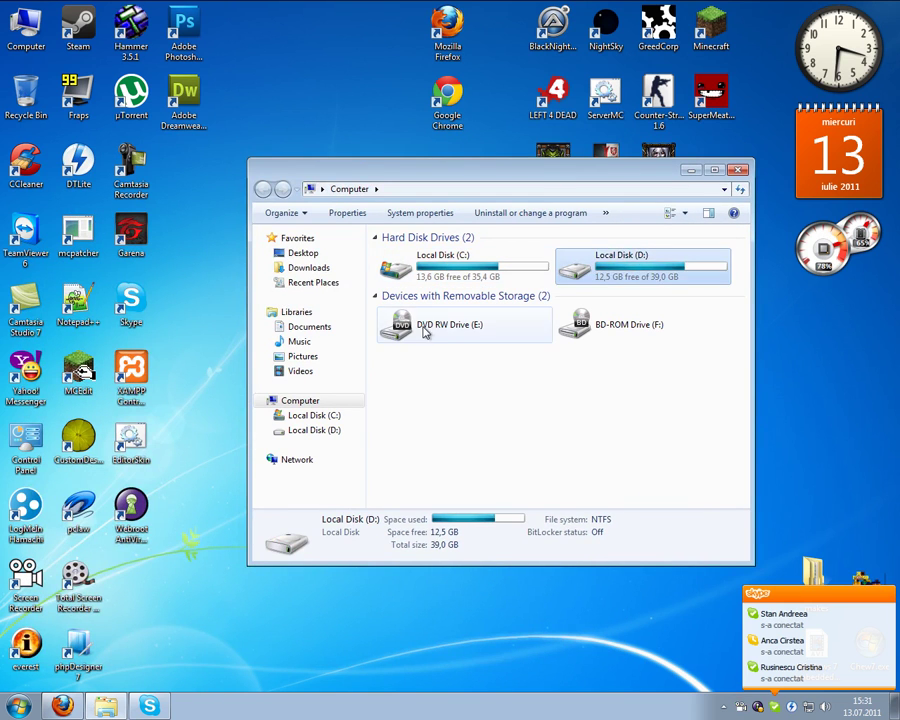
{"action": "left_click", "coordinate": [424, 330]}
{"action": "left_click", "coordinate": [648, 272]}
{"action": "left_click", "coordinate": [460, 268]}
{"action": "left_click", "coordinate": [583, 335]}
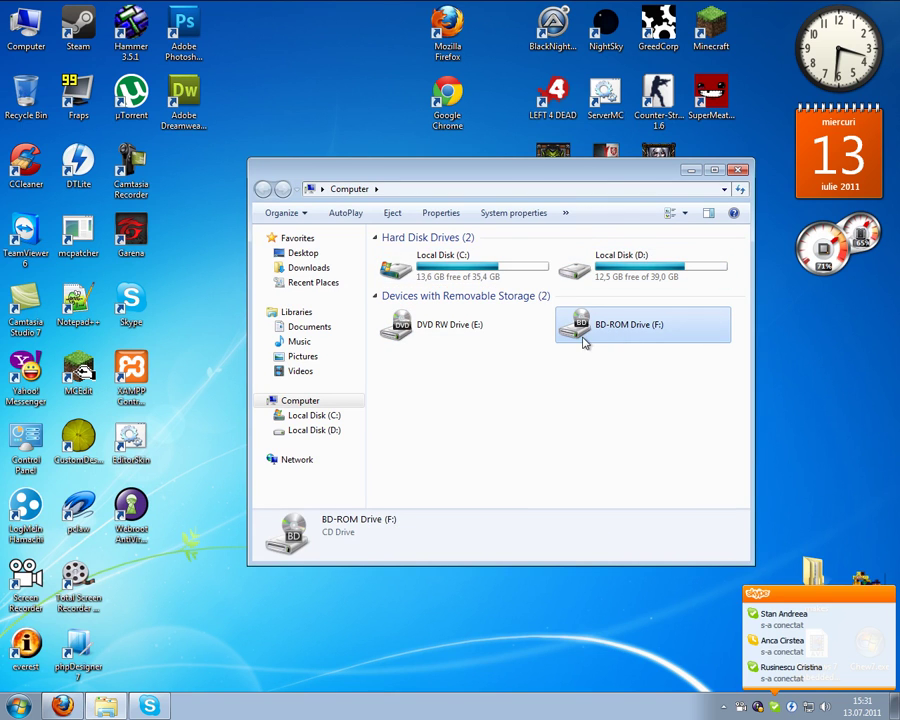
{"action": "left_click", "coordinate": [477, 285]}
Reposition the Computer window on the desktop and enlarge it in both width and height
{"action": "left_click_drag", "start_coordinate": [399, 170], "coordinate": [323, 217]}
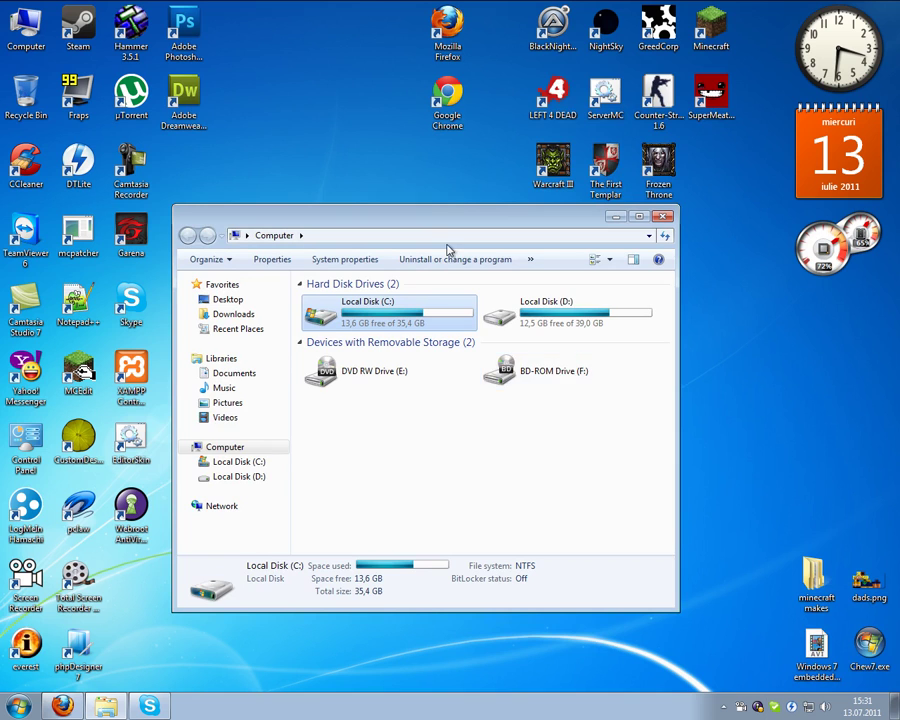
{"action": "left_click_drag", "start_coordinate": [429, 216], "coordinate": [449, 117]}
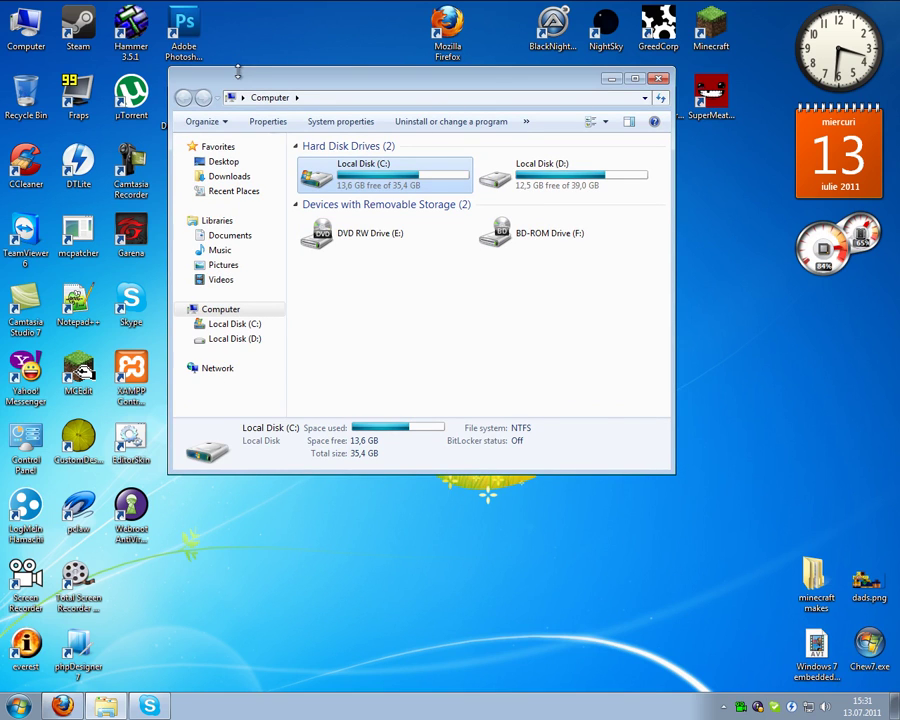
{"action": "left_click_drag", "start_coordinate": [240, 78], "coordinate": [202, 157]}
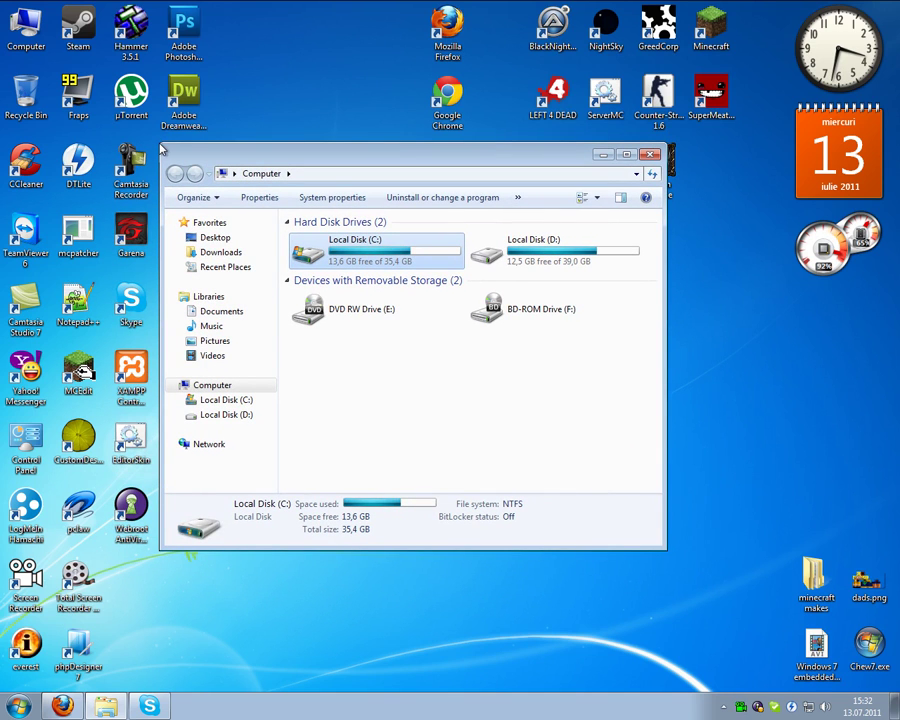
{"action": "left_click_drag", "start_coordinate": [160, 147], "coordinate": [174, 180]}
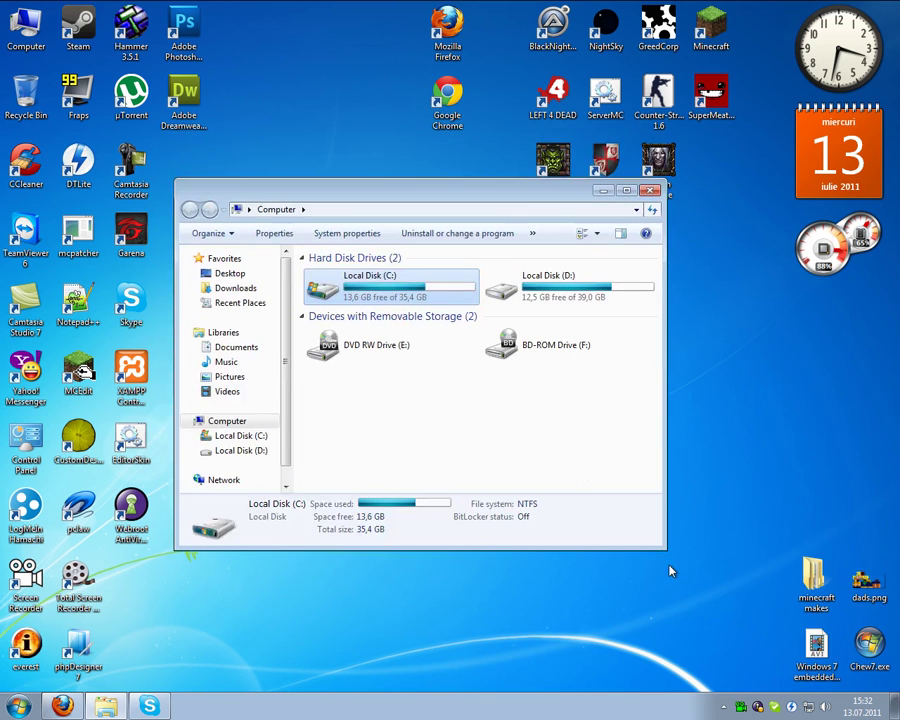
{"action": "left_click_drag", "start_coordinate": [668, 549], "coordinate": [773, 673]}
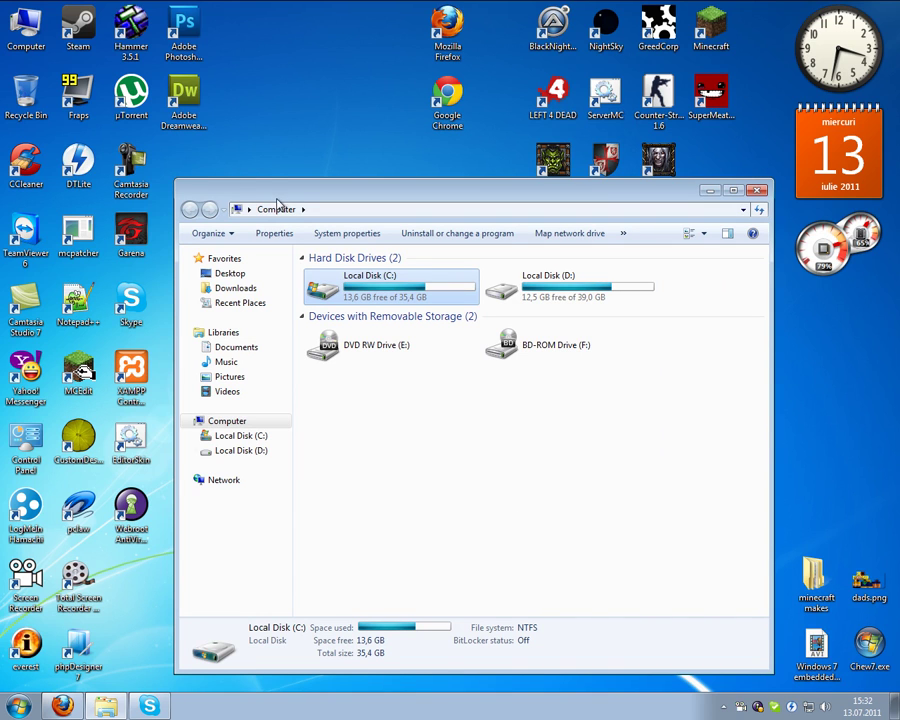
{"action": "left_click_drag", "start_coordinate": [277, 205], "coordinate": [237, 138]}
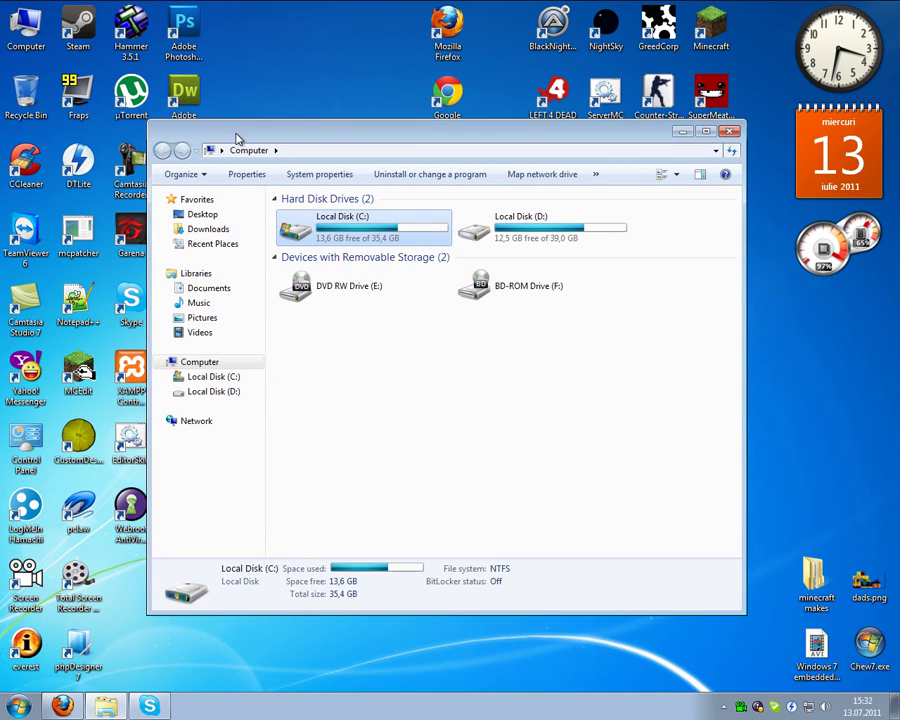
{"action": "left_click", "coordinate": [261, 84]}
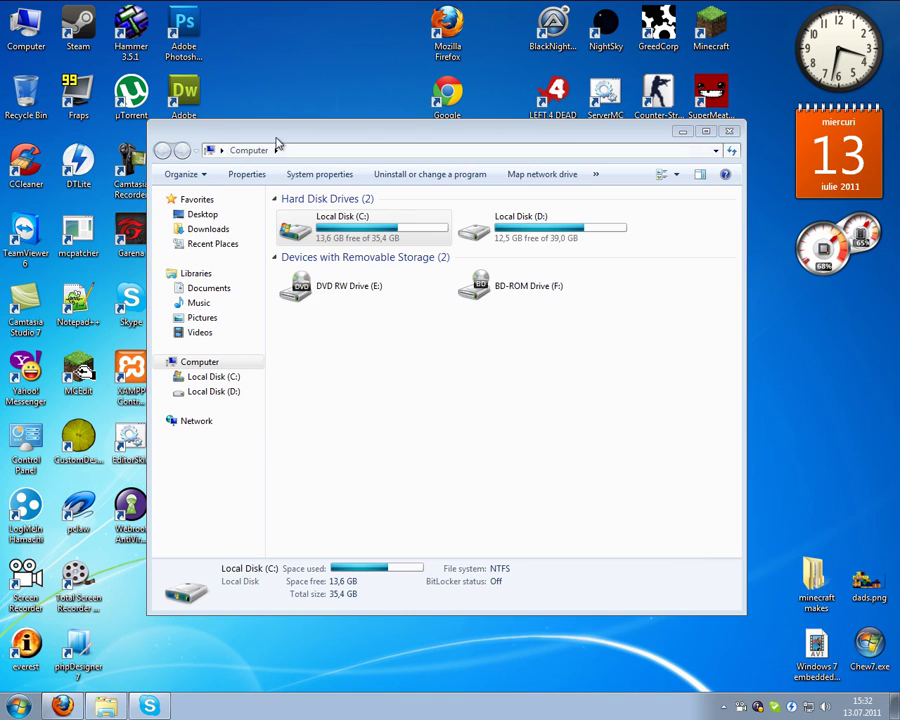
Lower the Computer window slightly and select its drives one after another, ending on DVD RW Drive (E:)
{"action": "left_click_drag", "start_coordinate": [277, 140], "coordinate": [279, 178]}
{"action": "left_click", "coordinate": [520, 275]}
{"action": "left_click", "coordinate": [348, 275]}
{"action": "left_click", "coordinate": [365, 323]}
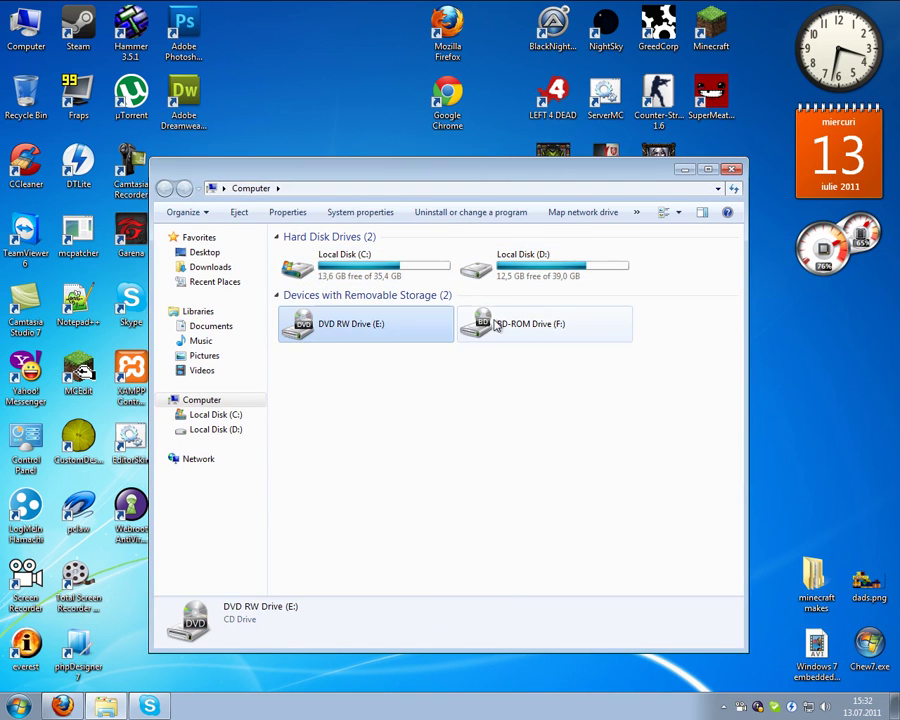
{"action": "left_click", "coordinate": [520, 275]}
{"action": "left_click", "coordinate": [361, 336]}
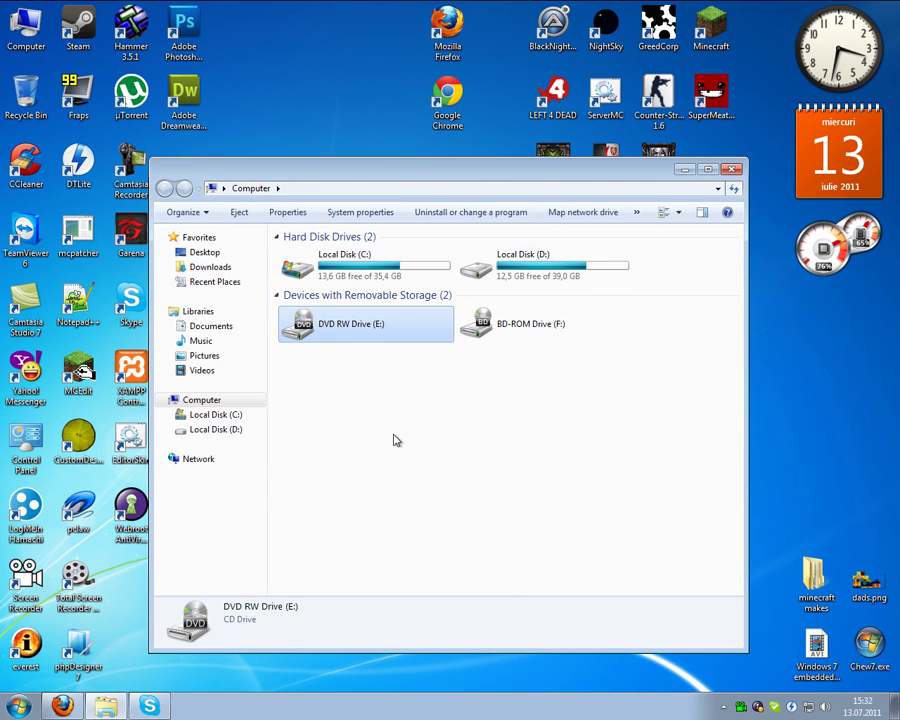
Close the Computer window, and check the hidden notification icons before dismissing them
{"action": "left_click", "coordinate": [733, 169]}
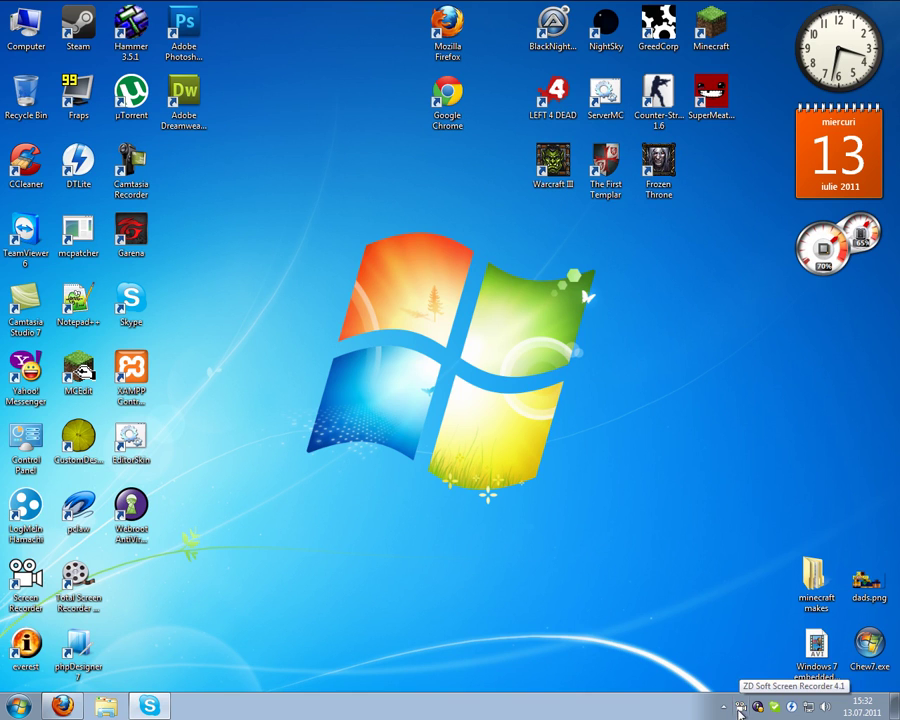
{"action": "left_click", "coordinate": [723, 707]}
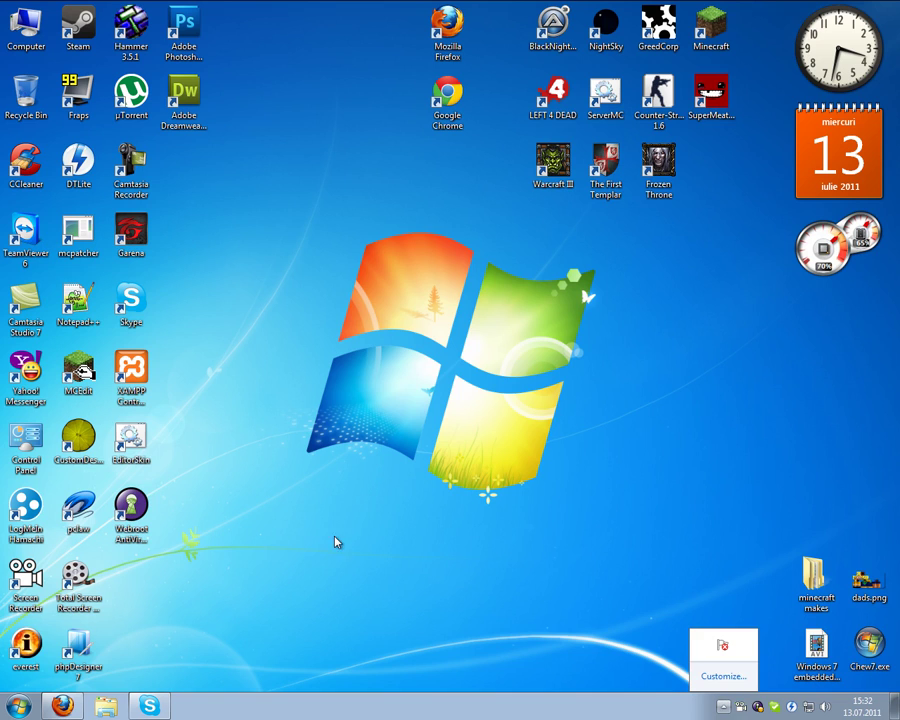
{"action": "left_click", "coordinate": [330, 568]}
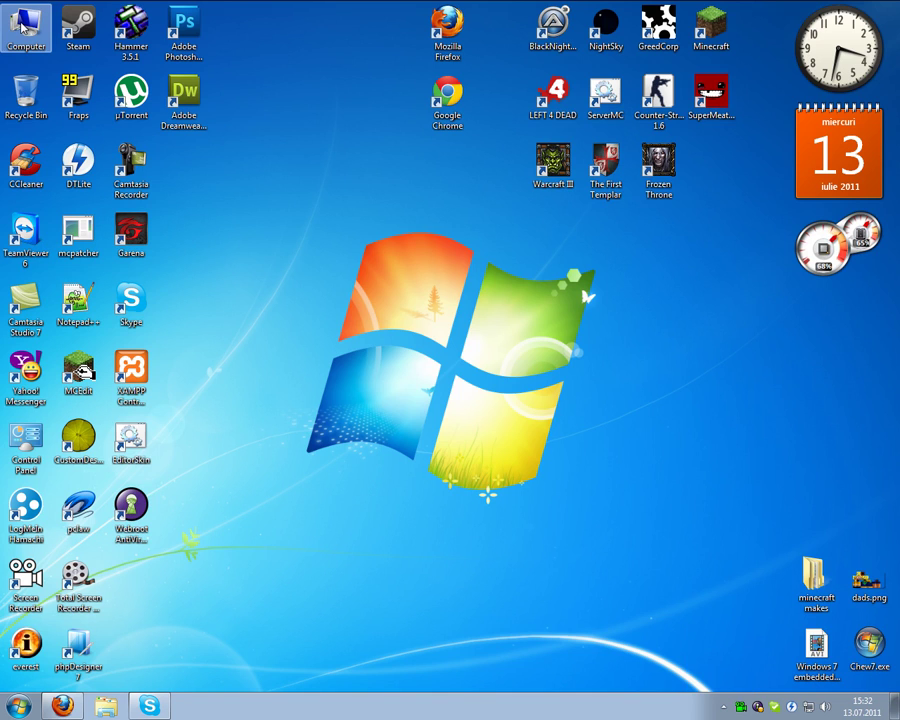